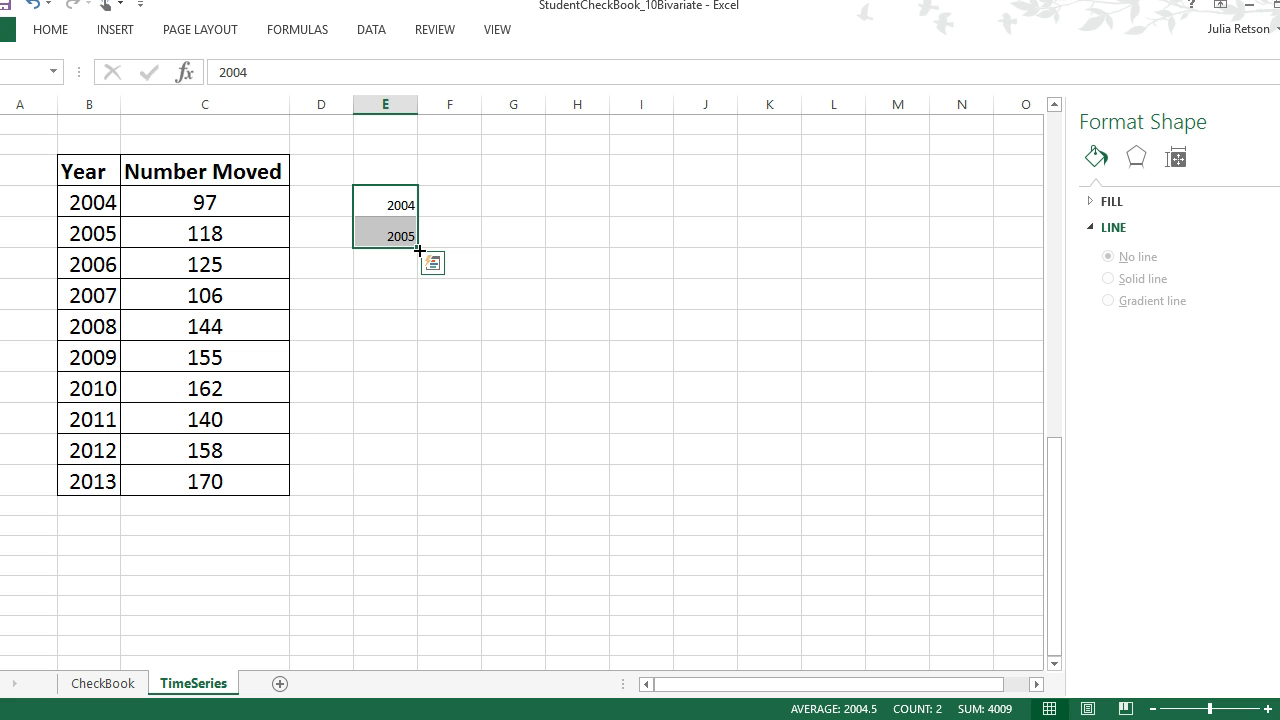
{"action": "left_click_drag", "start_coordinate": [420, 247], "coordinate": [423, 486]}
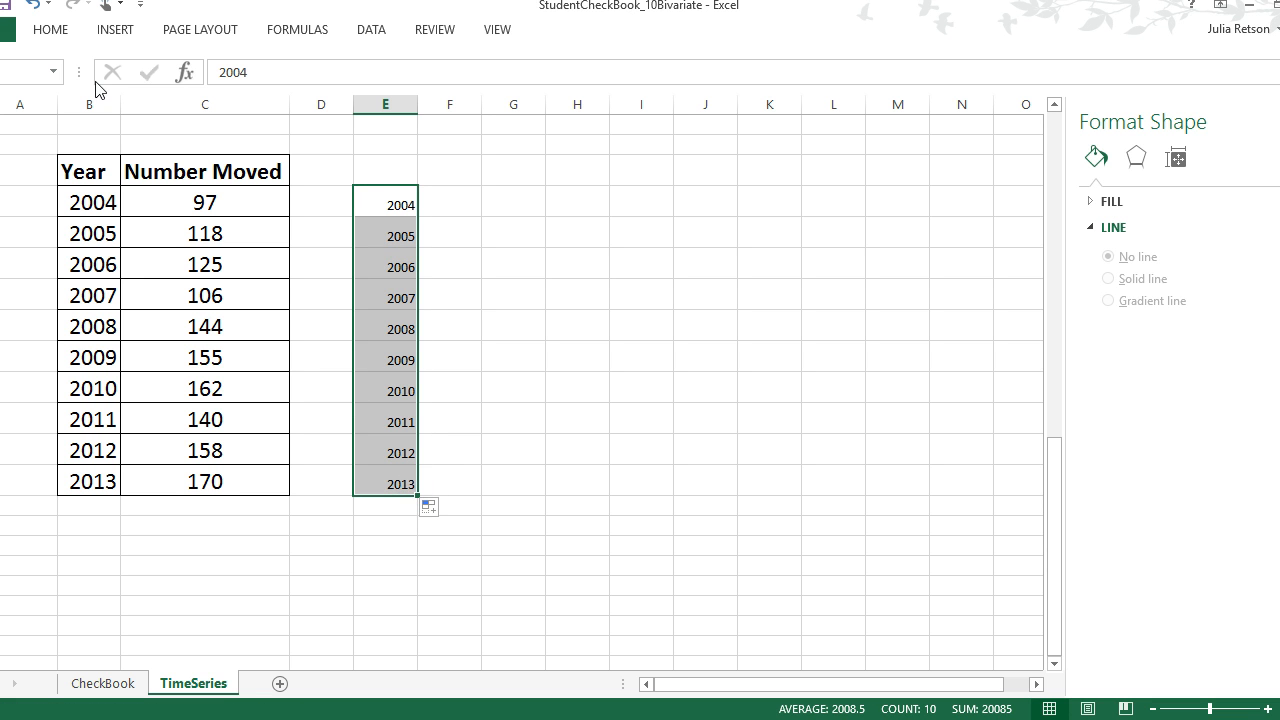
{"action": "left_click", "coordinate": [35, 8]}
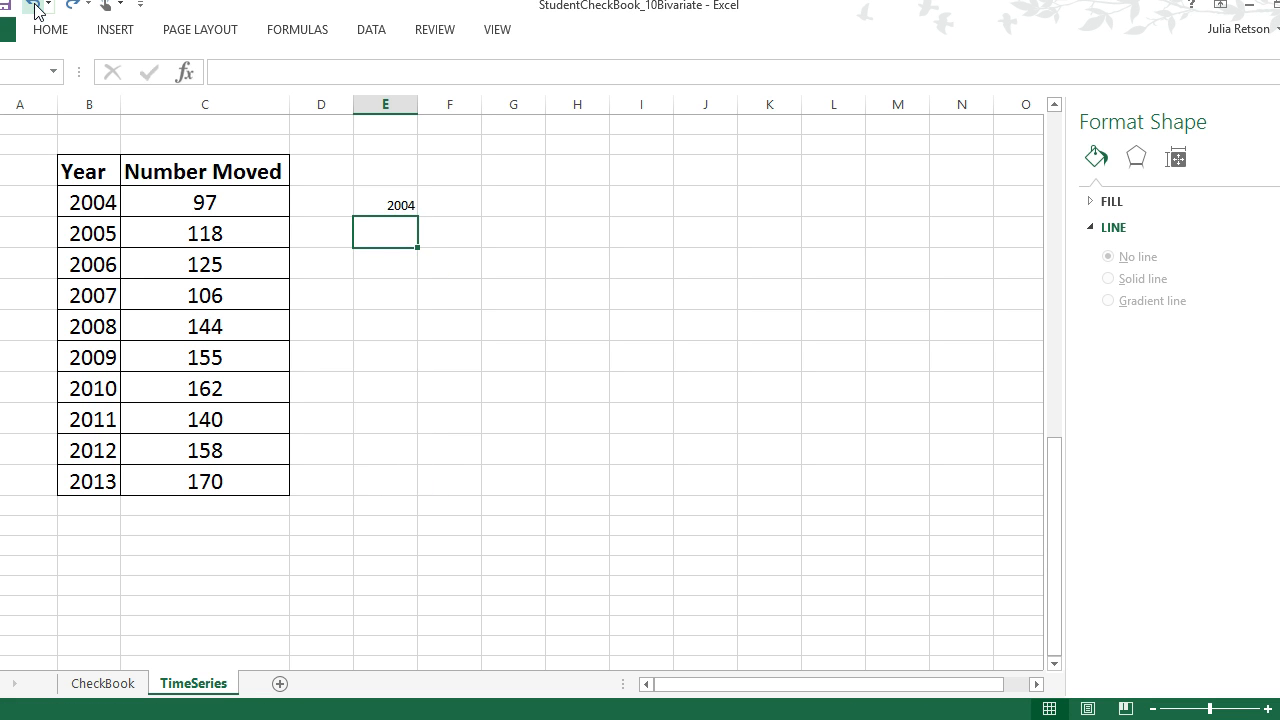
{"action": "left_click", "coordinate": [35, 8]}
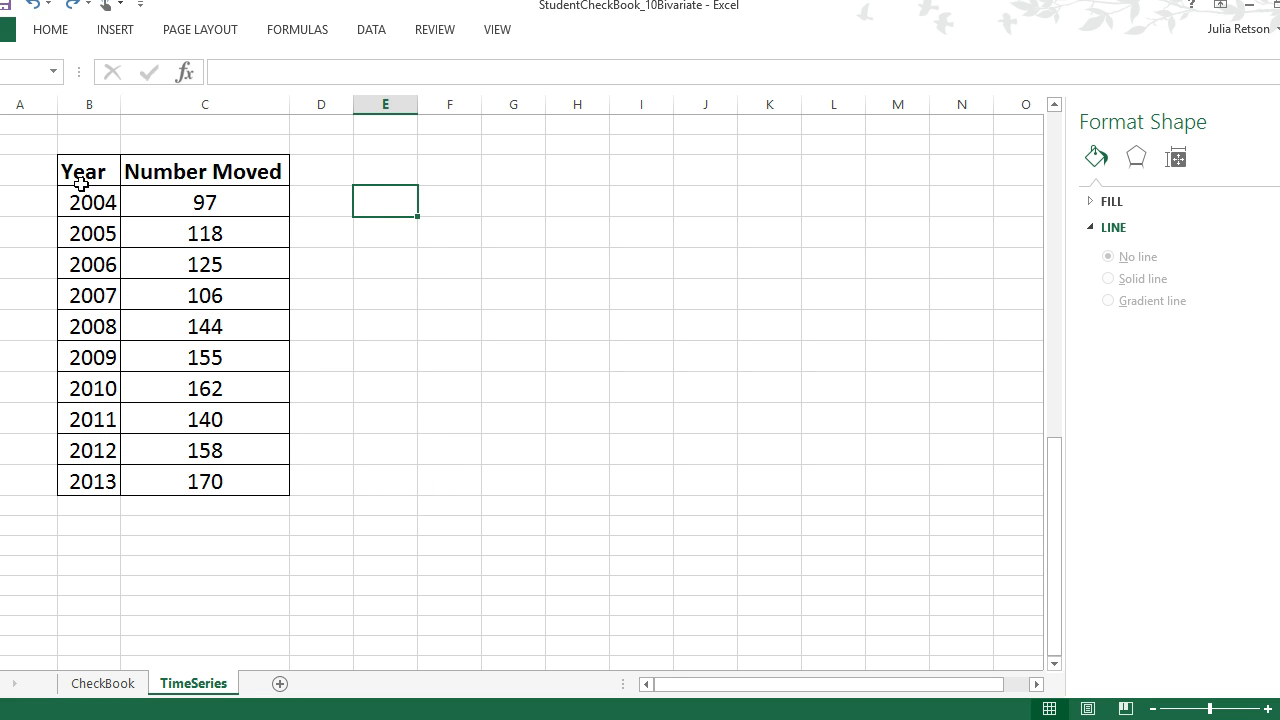
Insert a Scatter with Straight Lines and Markers chart of the 2004–2013 Year and Number Moved data, placed and enlarged beside the table.
{"action": "left_click_drag", "start_coordinate": [73, 206], "coordinate": [164, 490]}
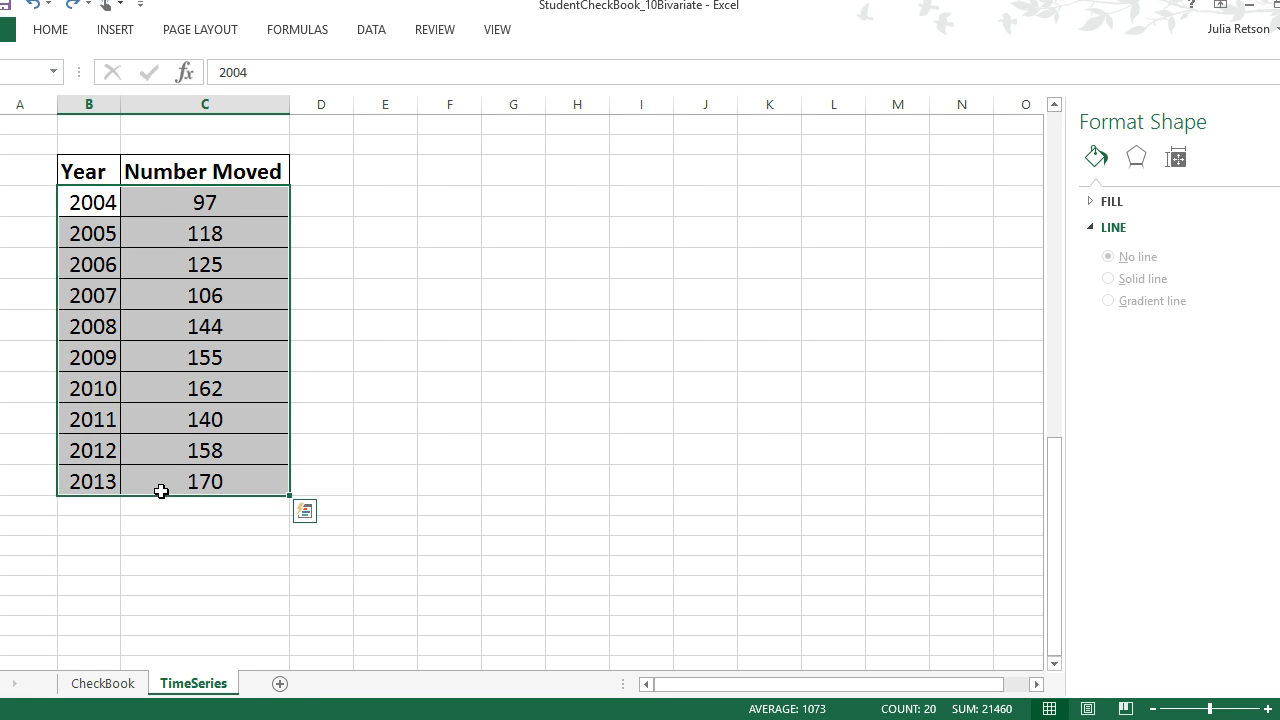
{"action": "left_click_drag", "start_coordinate": [80, 203], "coordinate": [91, 484]}
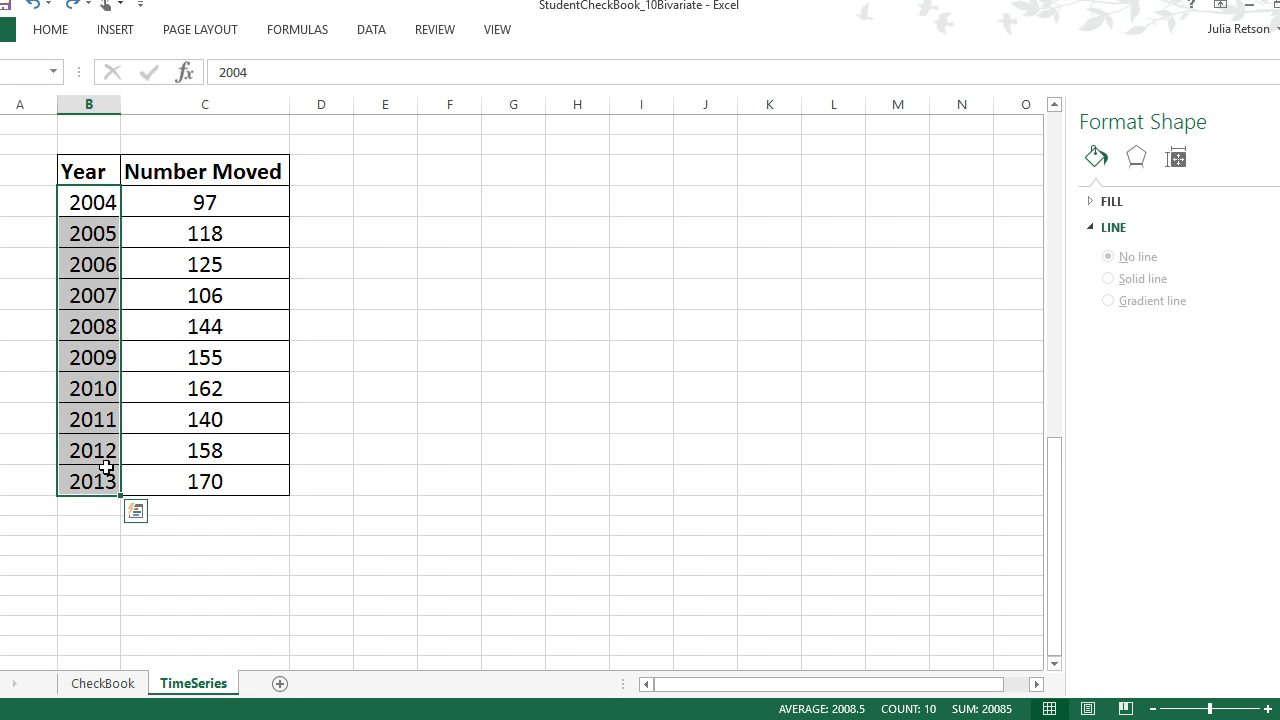
{"action": "left_click_drag", "start_coordinate": [186, 204], "coordinate": [209, 478]}
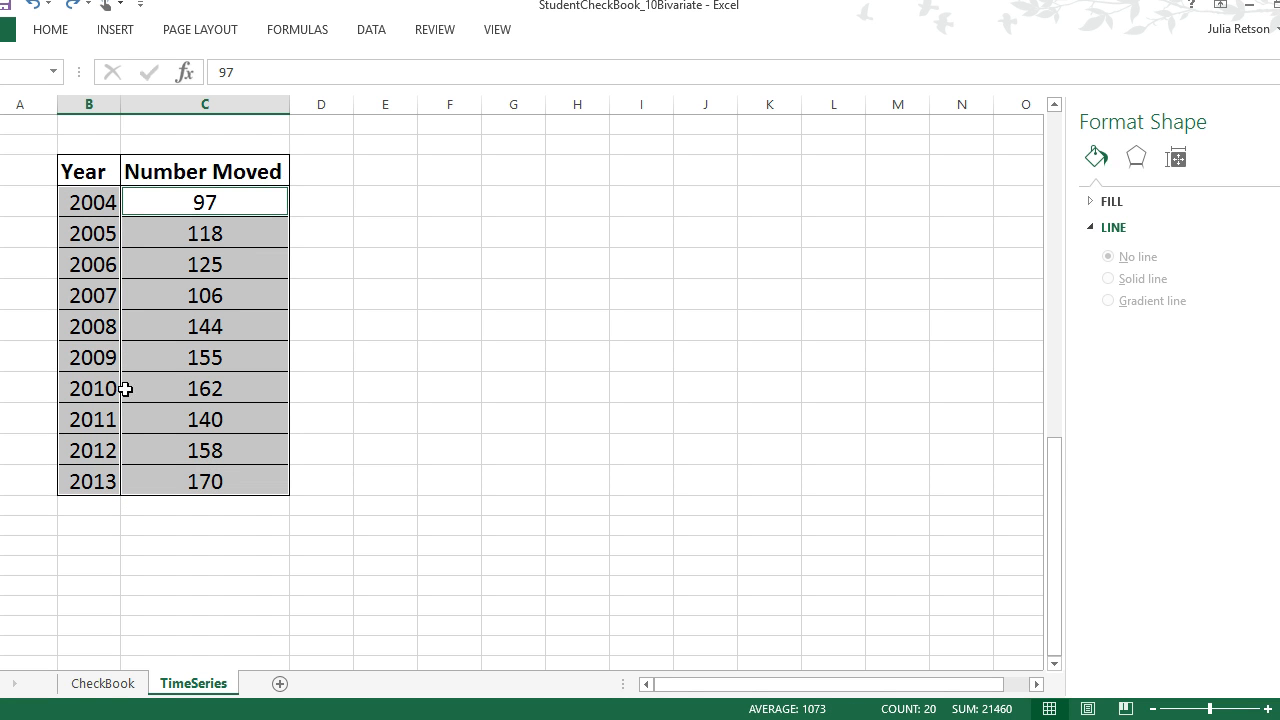
{"action": "left_click", "coordinate": [112, 33]}
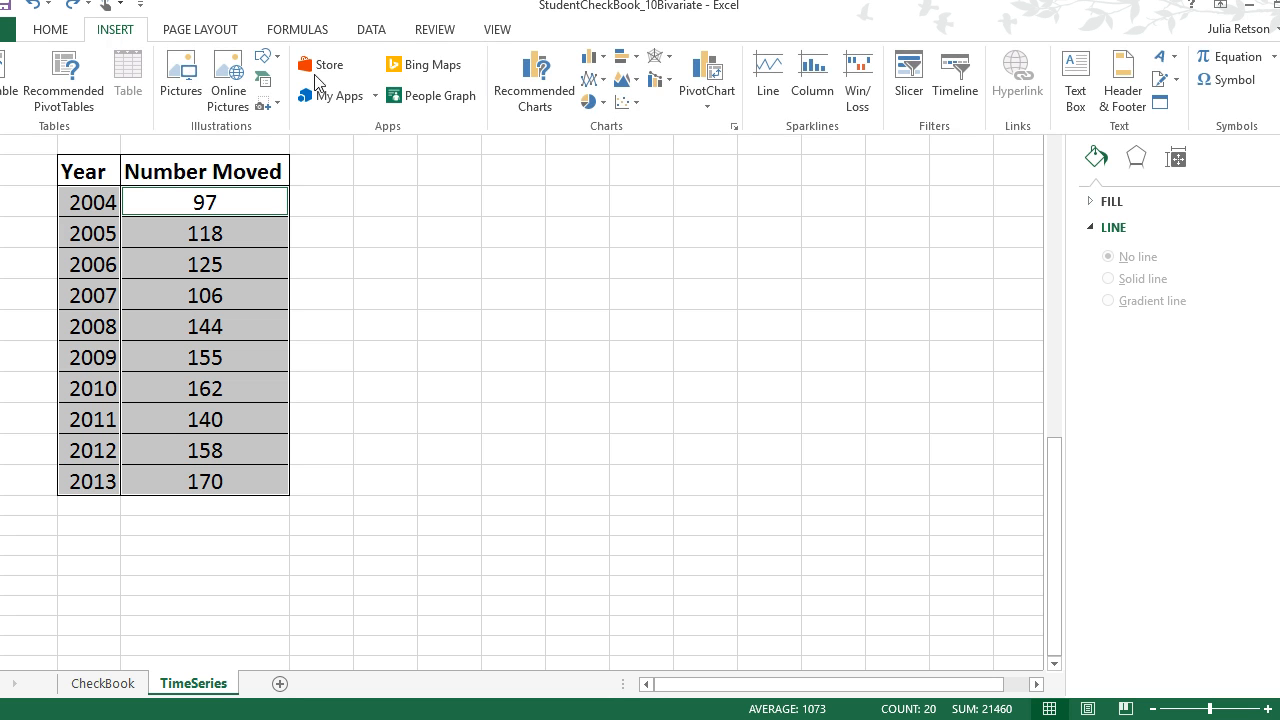
{"action": "left_click", "coordinate": [637, 104]}
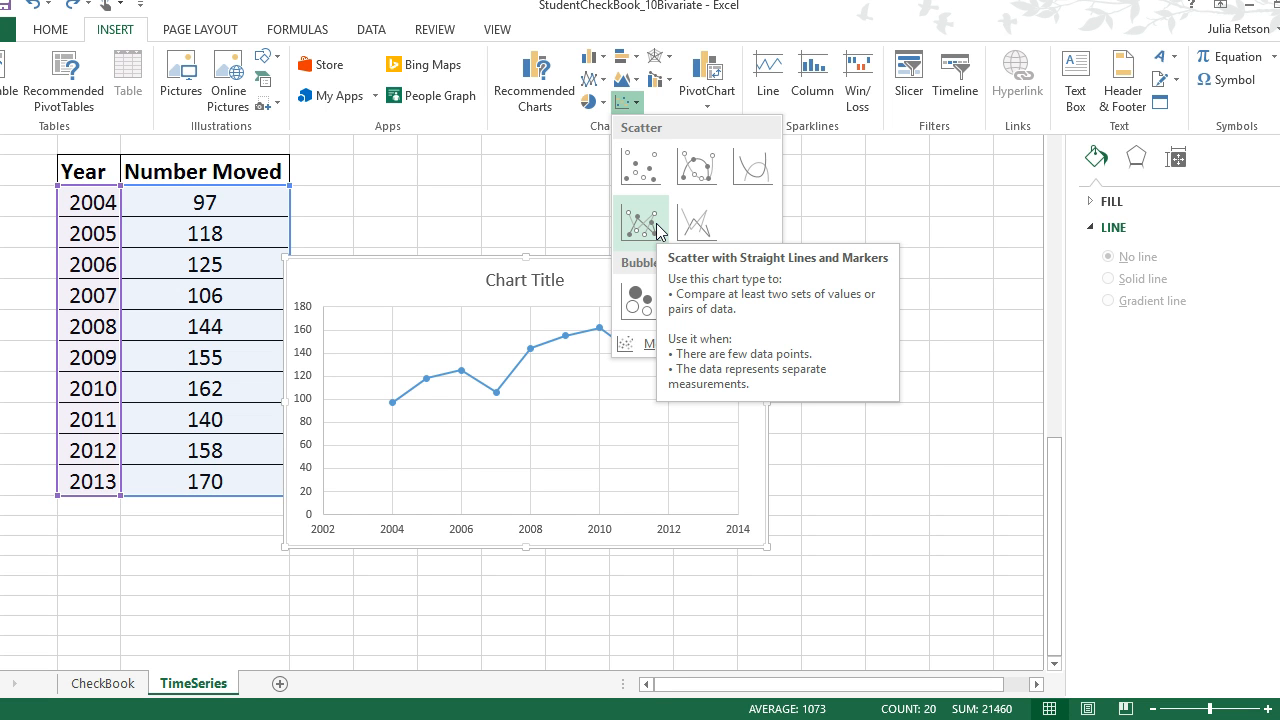
{"action": "left_click", "coordinate": [640, 222]}
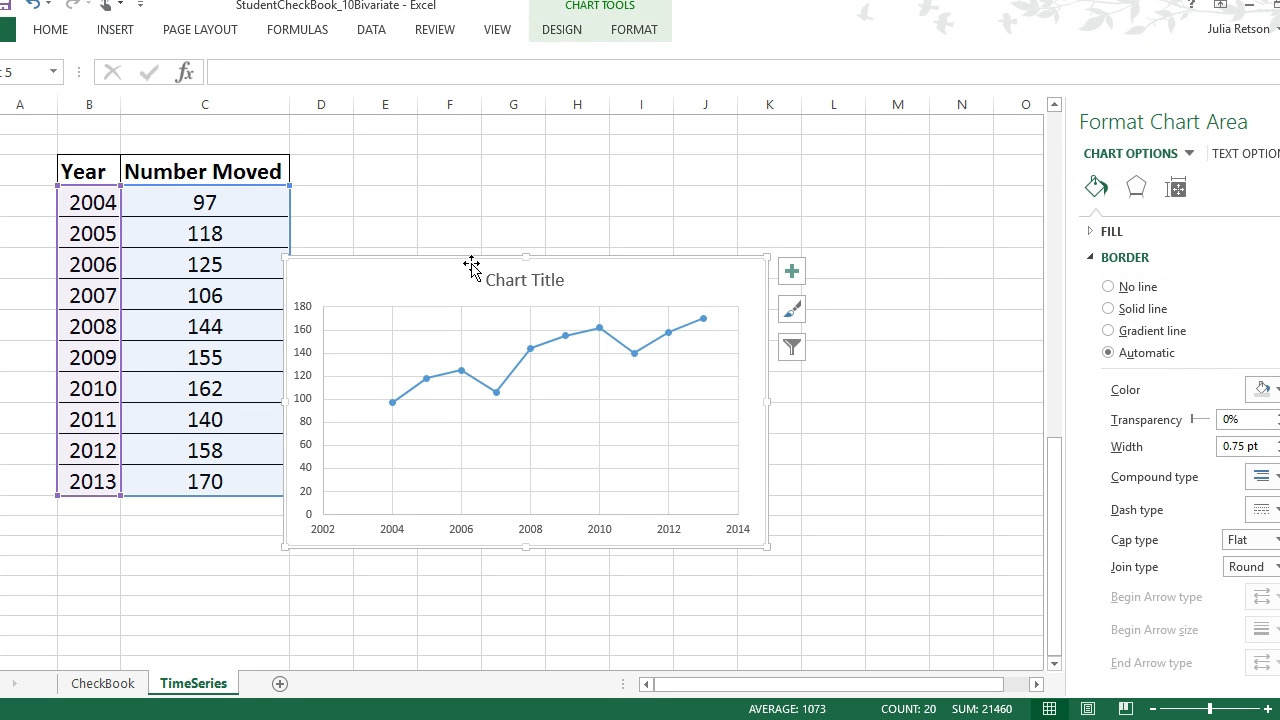
{"action": "left_click_drag", "start_coordinate": [471, 259], "coordinate": [502, 160]}
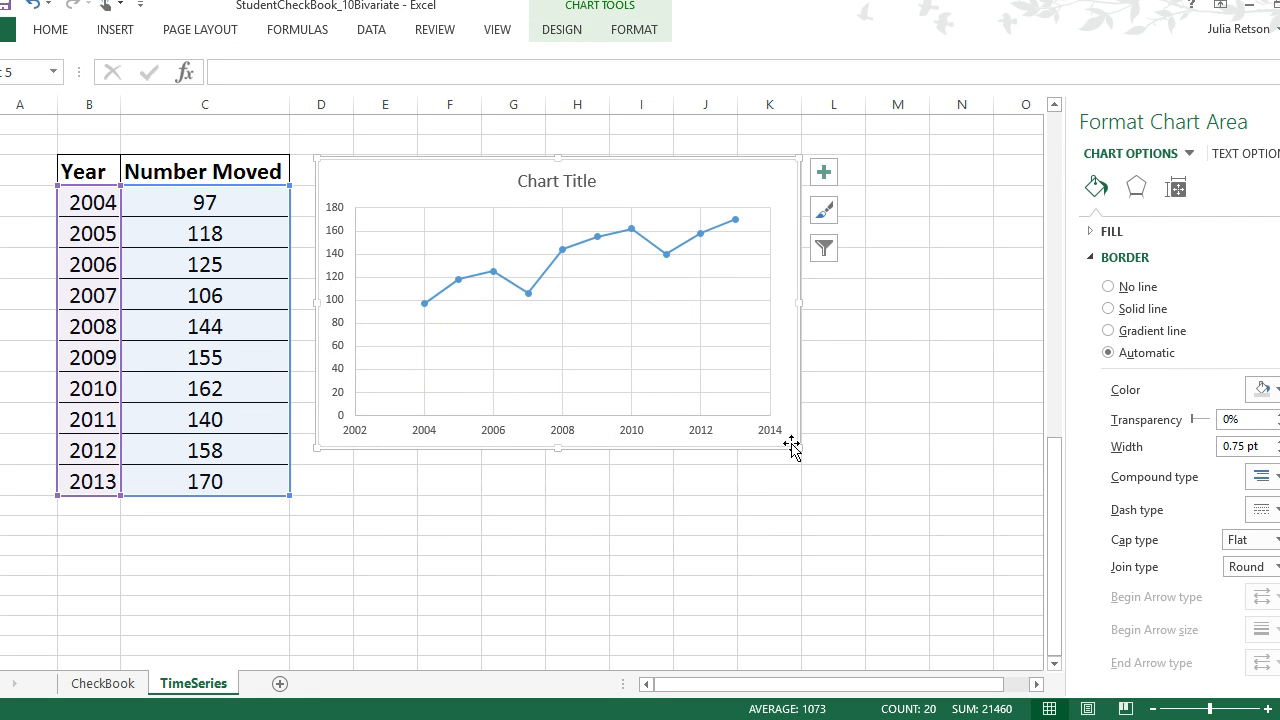
{"action": "left_click_drag", "start_coordinate": [802, 451], "coordinate": [883, 501]}
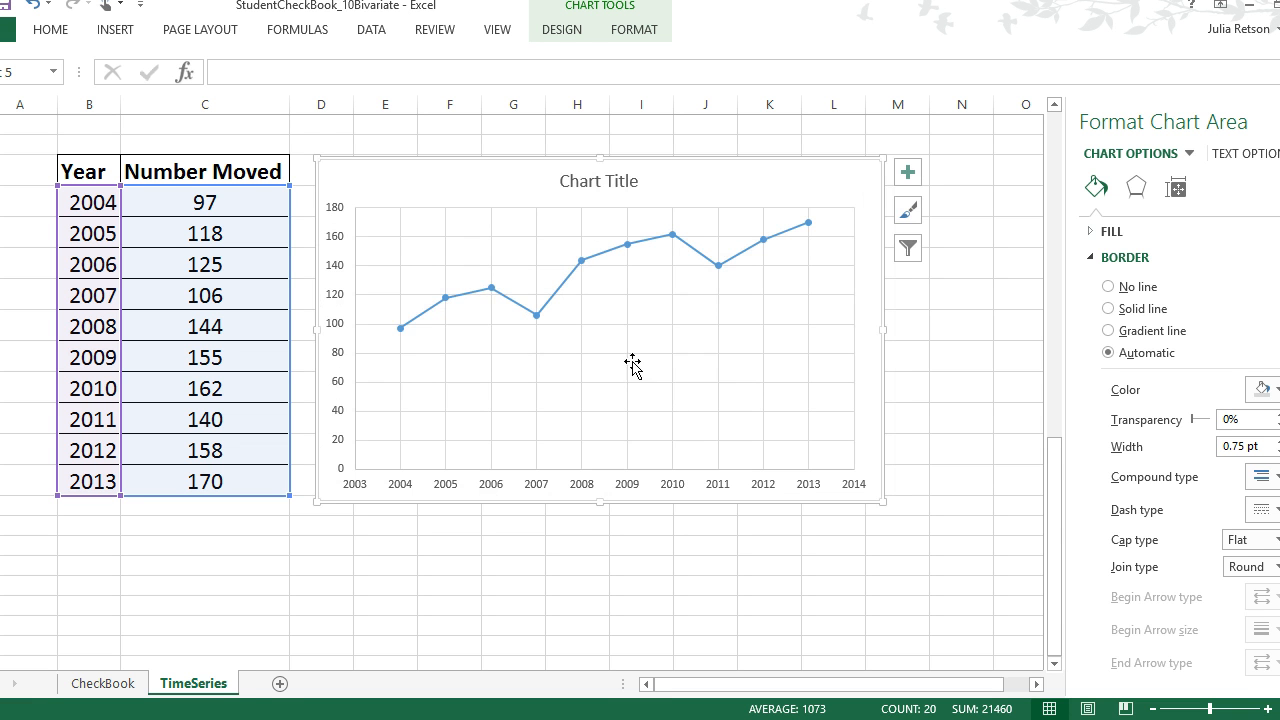
Add a legend, axis titles and a linear trendline to the new scatter chart.
{"action": "left_click", "coordinate": [592, 179]}
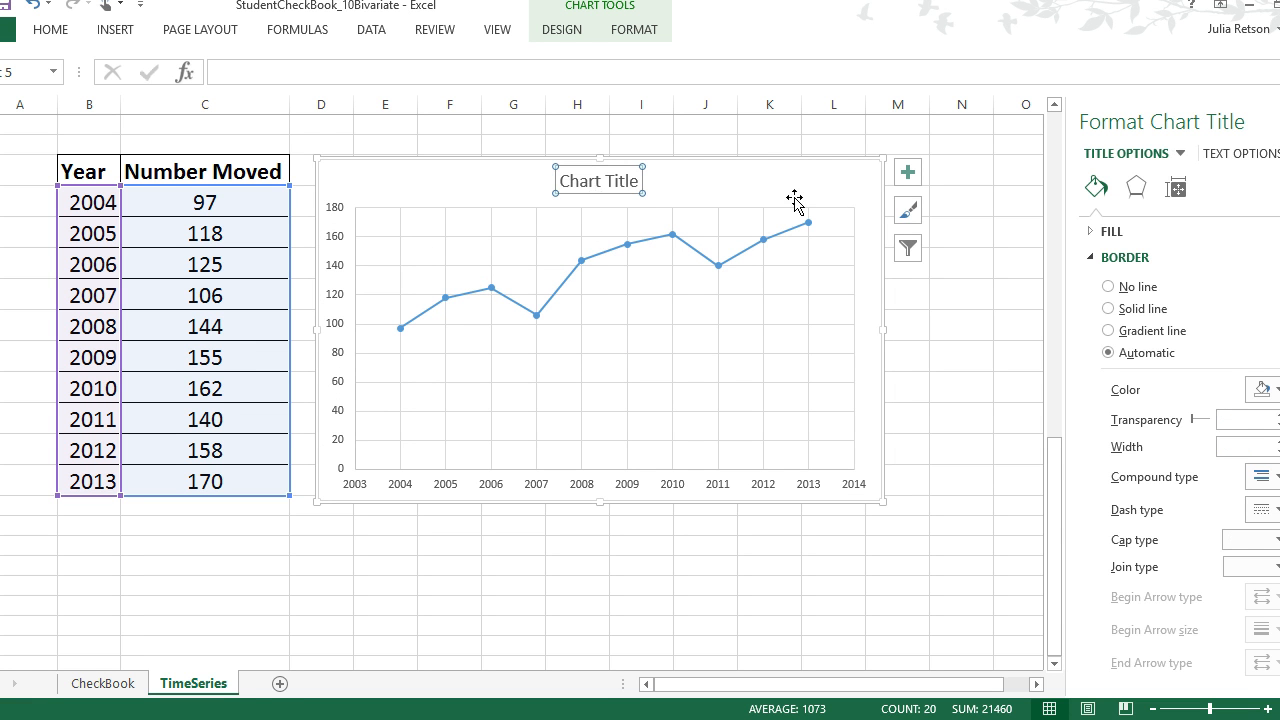
{"action": "left_click", "coordinate": [908, 176]}
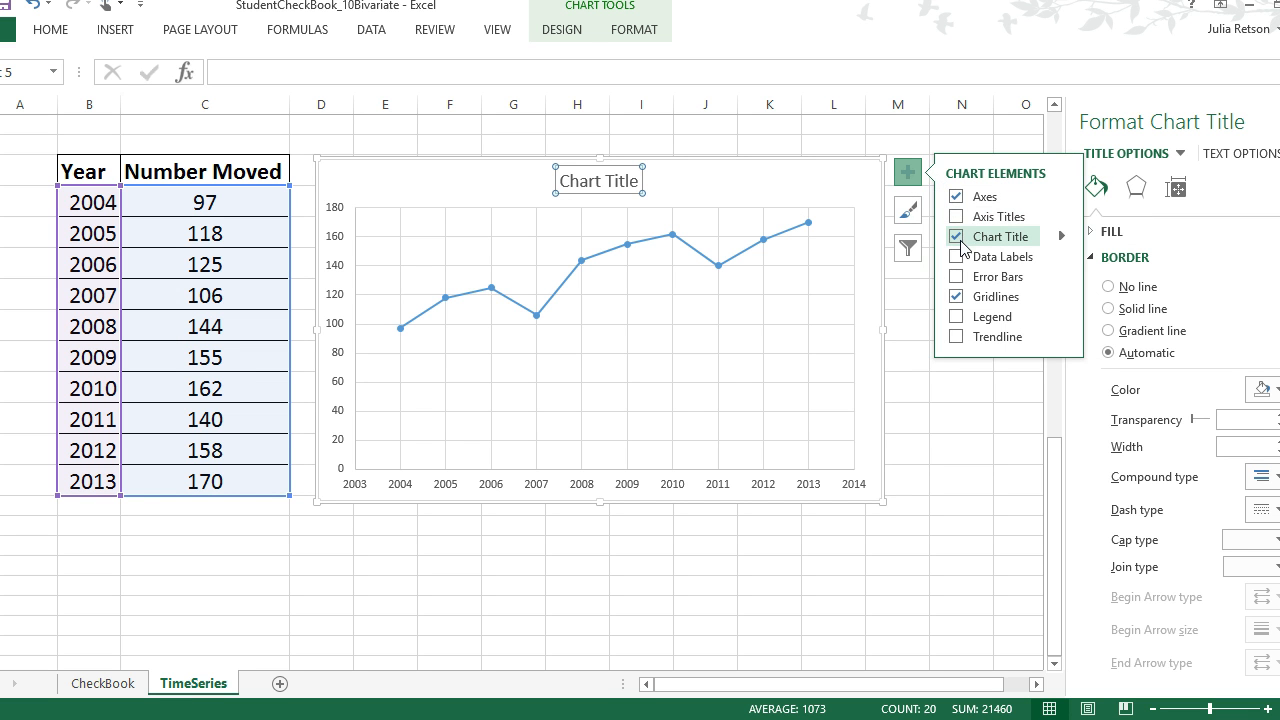
{"action": "left_click", "coordinate": [956, 316]}
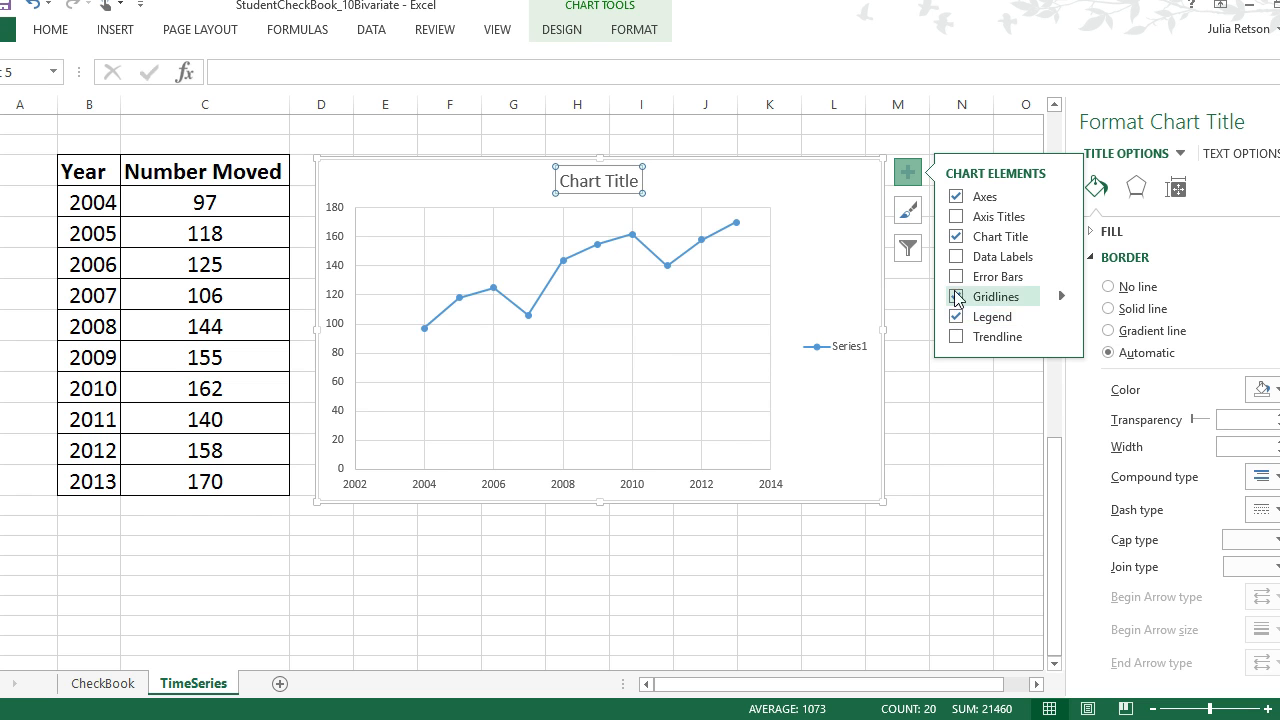
{"action": "left_click", "coordinate": [955, 277]}
{"action": "left_click", "coordinate": [955, 278]}
{"action": "left_click", "coordinate": [956, 217]}
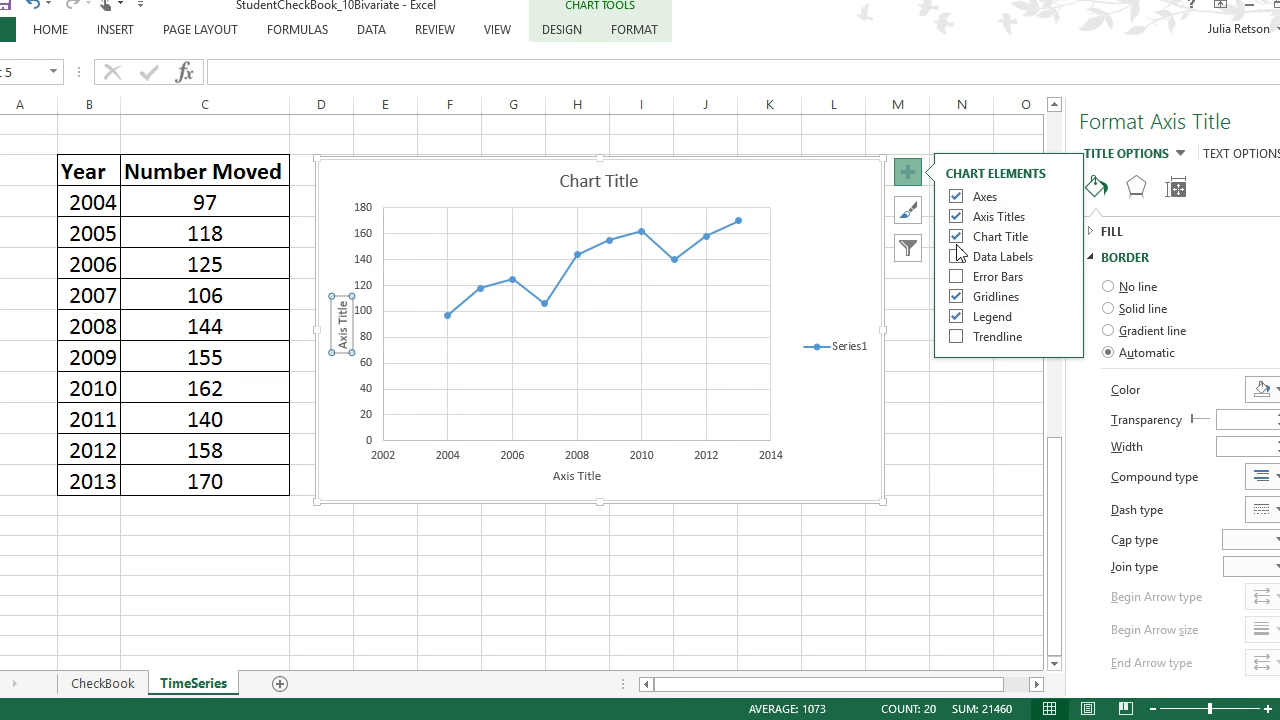
{"action": "left_click", "coordinate": [956, 337]}
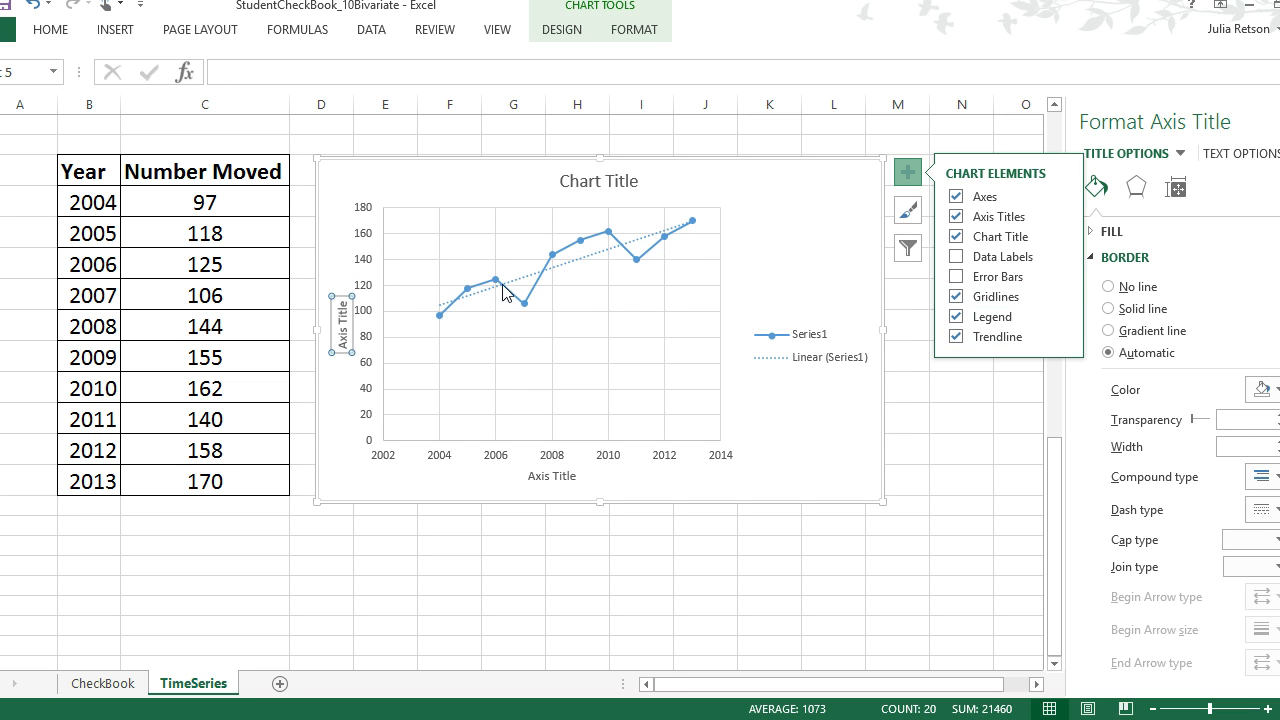
{"action": "mouse_move", "coordinate": [658, 254]}
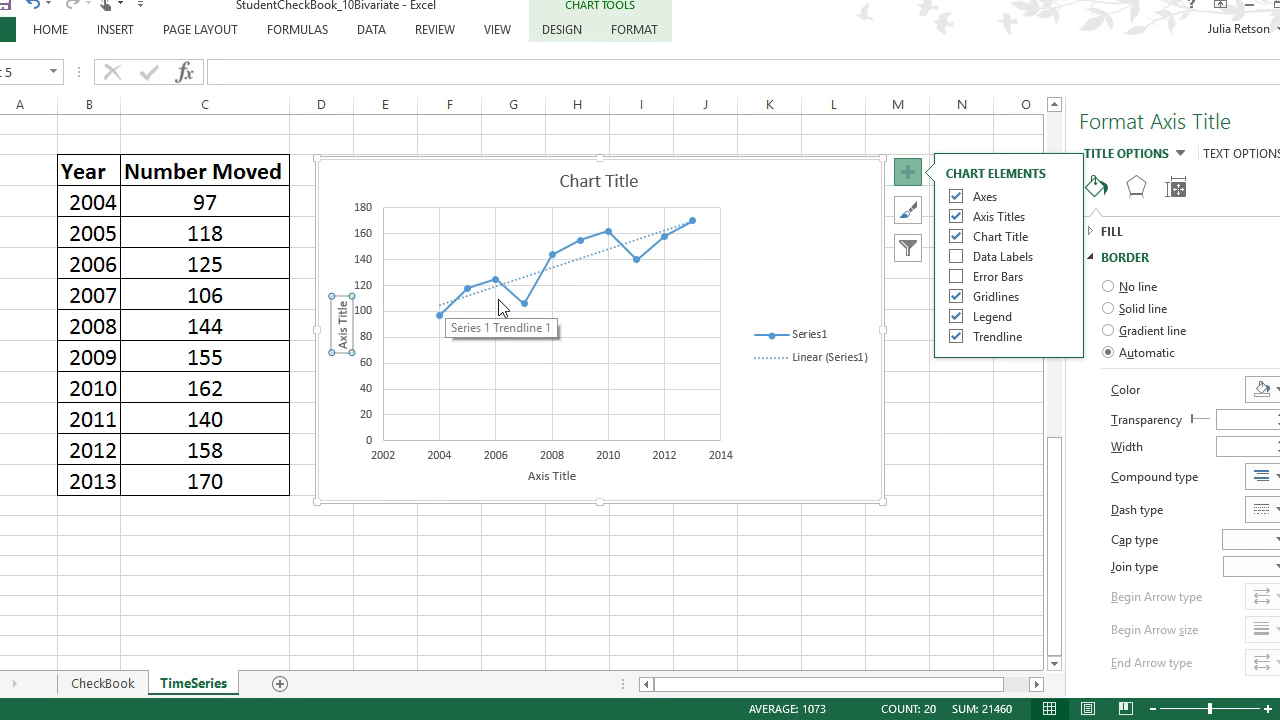
{"action": "mouse_move", "coordinate": [685, 238]}
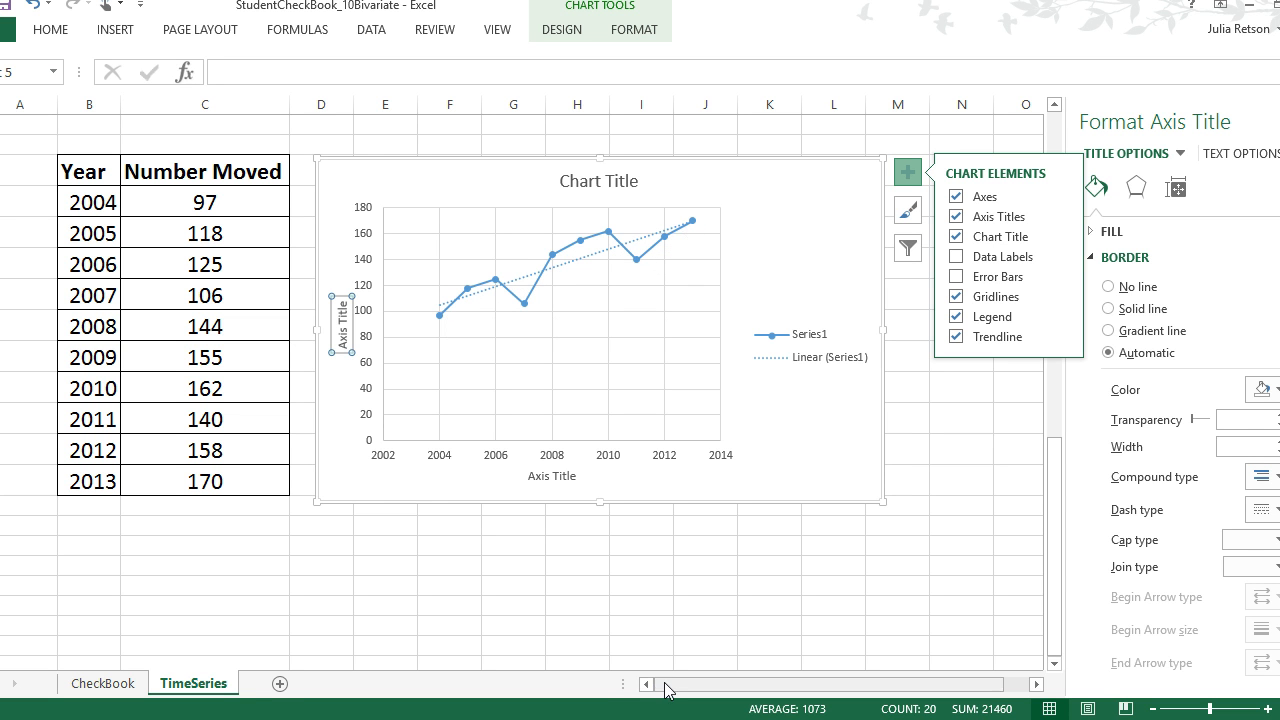
Go to the chart titled "Families Moved from Sydney to Newcaastle 2004-2013" and show its list of chart elements.
{"action": "left_click_drag", "start_coordinate": [816, 601], "coordinate": [620, 594]}
{"action": "left_click_drag", "start_coordinate": [958, 685], "coordinate": [1015, 703]}
{"action": "key", "text": "Right"}
{"action": "key", "text": "Right"}
{"action": "key", "text": "Right"}
{"action": "key", "text": "Right"}
{"action": "key", "text": "Right"}
{"action": "key", "text": "Right"}
{"action": "key", "text": "Right"}
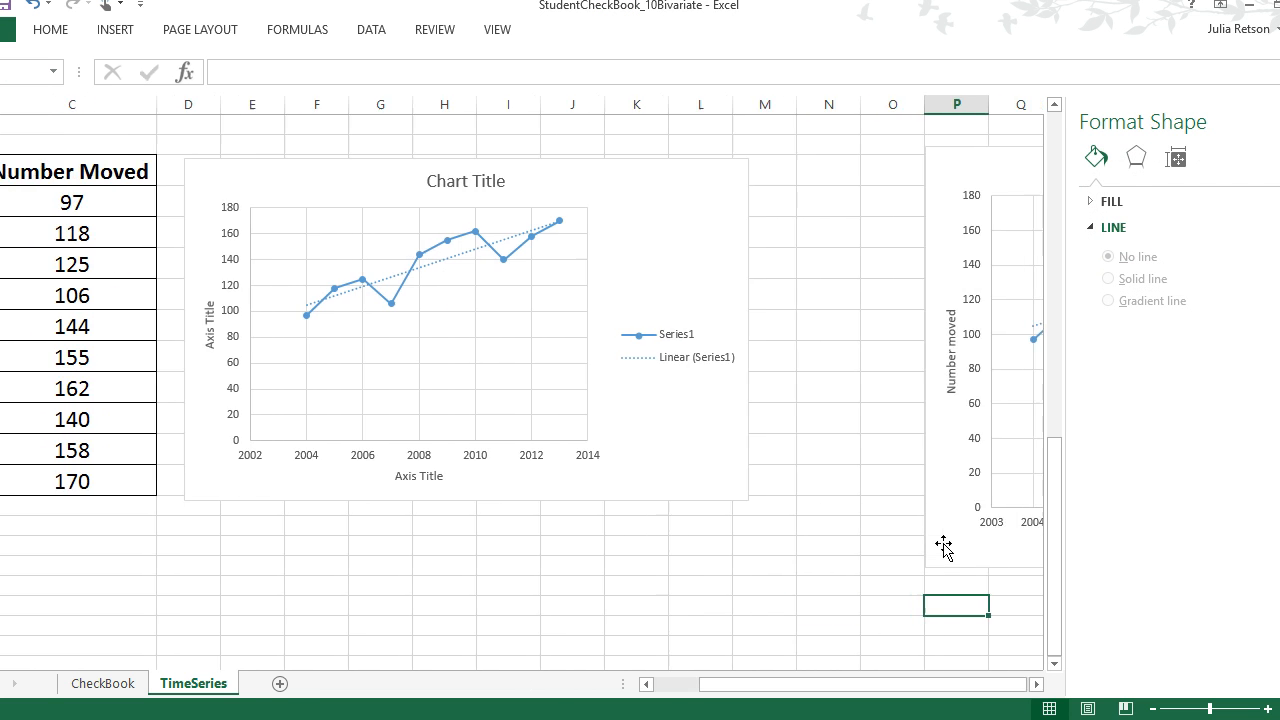
{"action": "key", "text": "Right"}
{"action": "key", "text": "Right"}
{"action": "key", "text": "Right"}
{"action": "key", "text": "Right"}
{"action": "key", "text": "Right"}
{"action": "key", "text": "Right"}
{"action": "key", "text": "Right"}
{"action": "key", "text": "Right"}
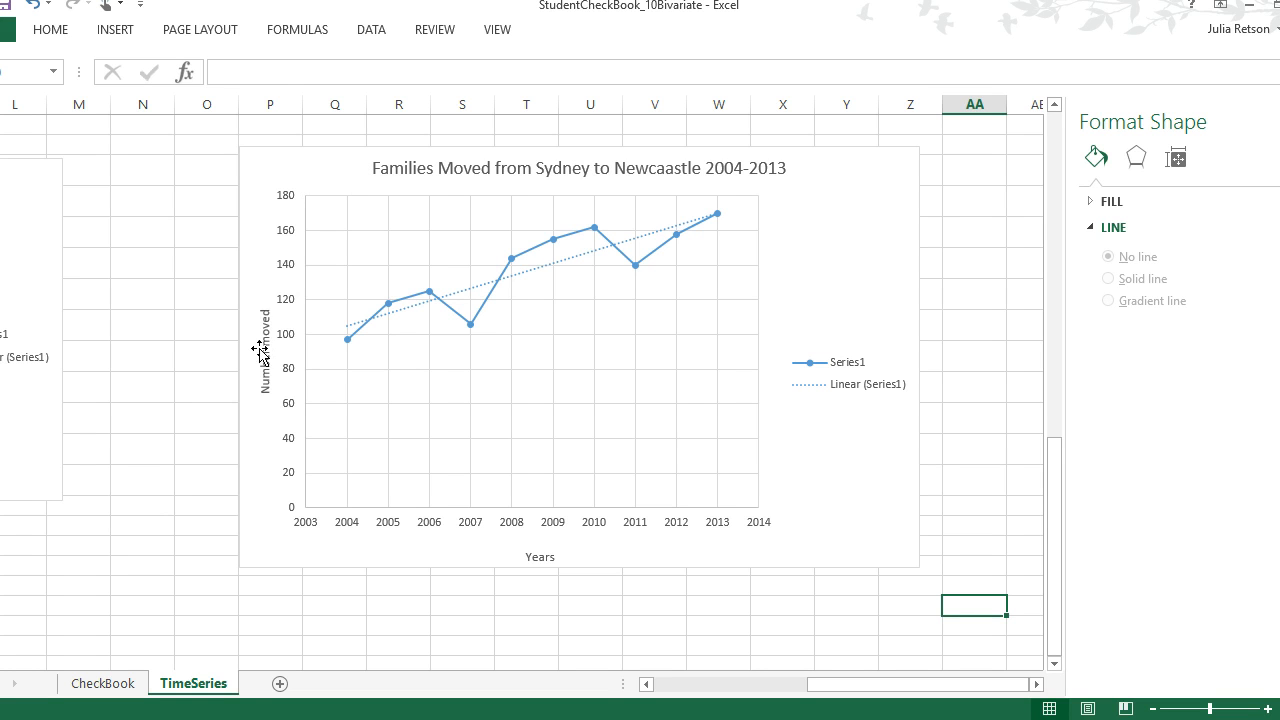
{"action": "left_click", "coordinate": [882, 187]}
{"action": "left_click", "coordinate": [946, 160]}
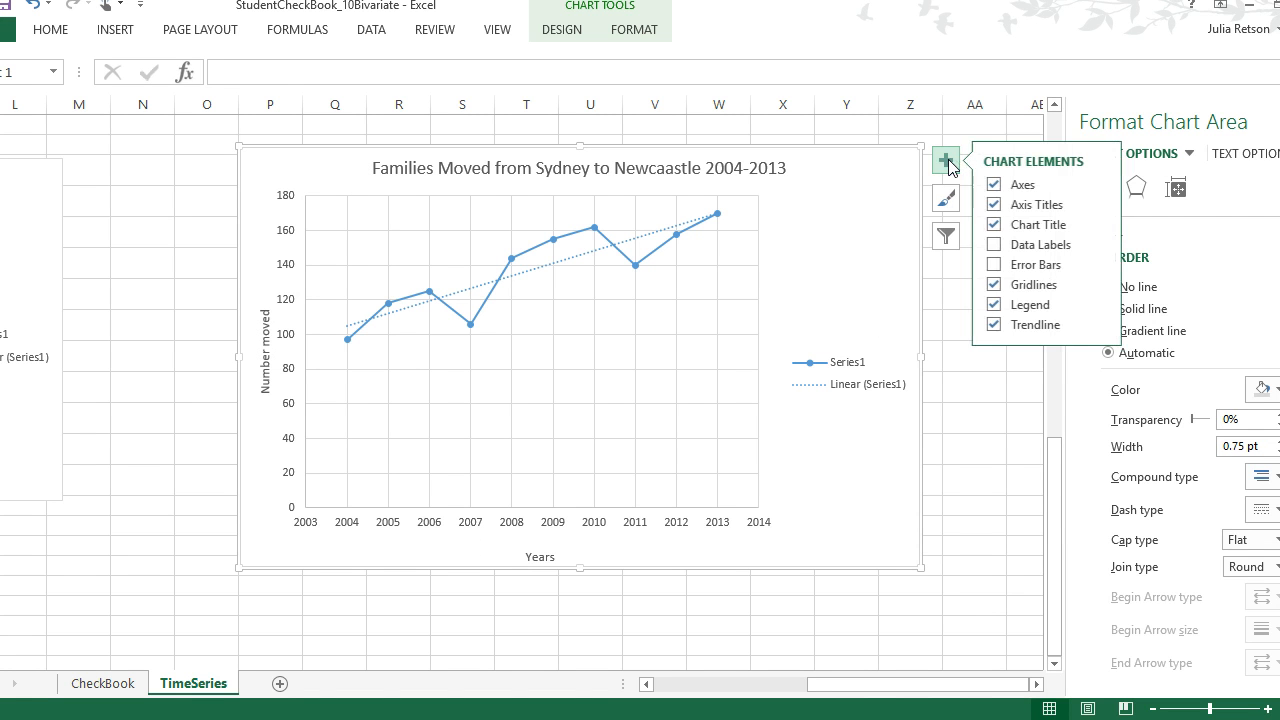
{"action": "left_click", "coordinate": [1010, 330]}
{"action": "left_click", "coordinate": [1010, 330]}
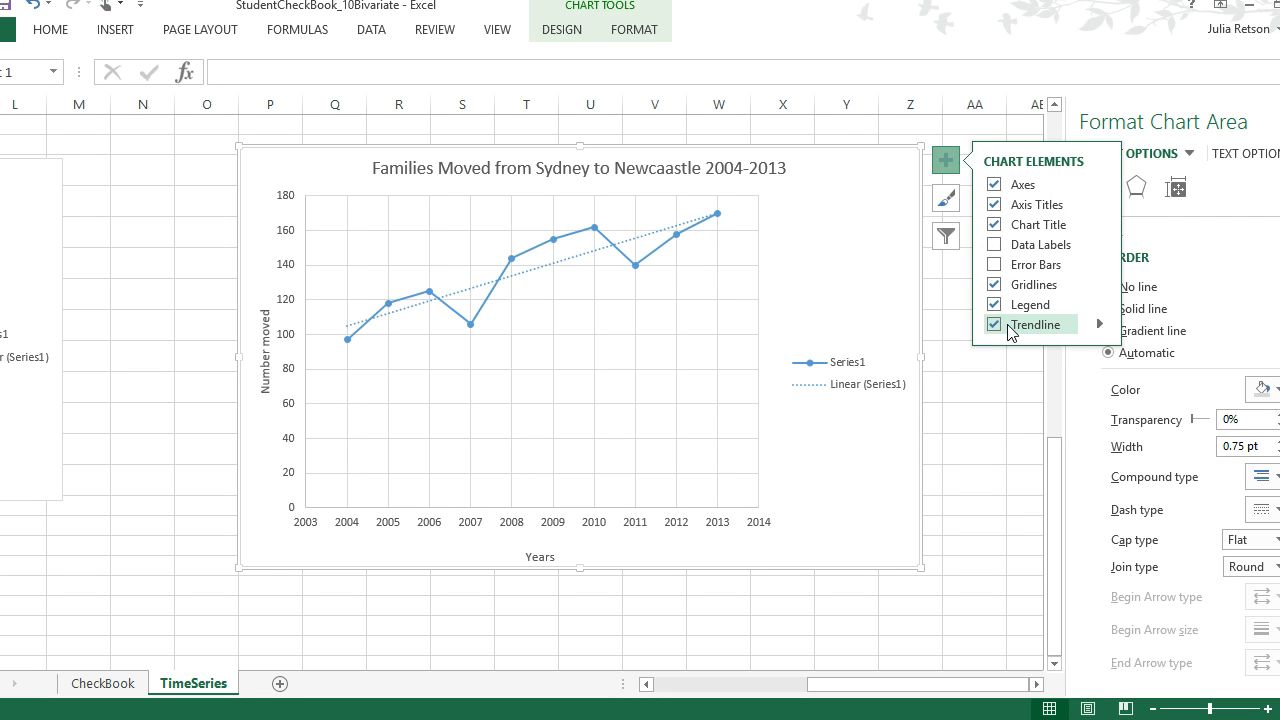
{"action": "left_click", "coordinate": [1010, 327]}
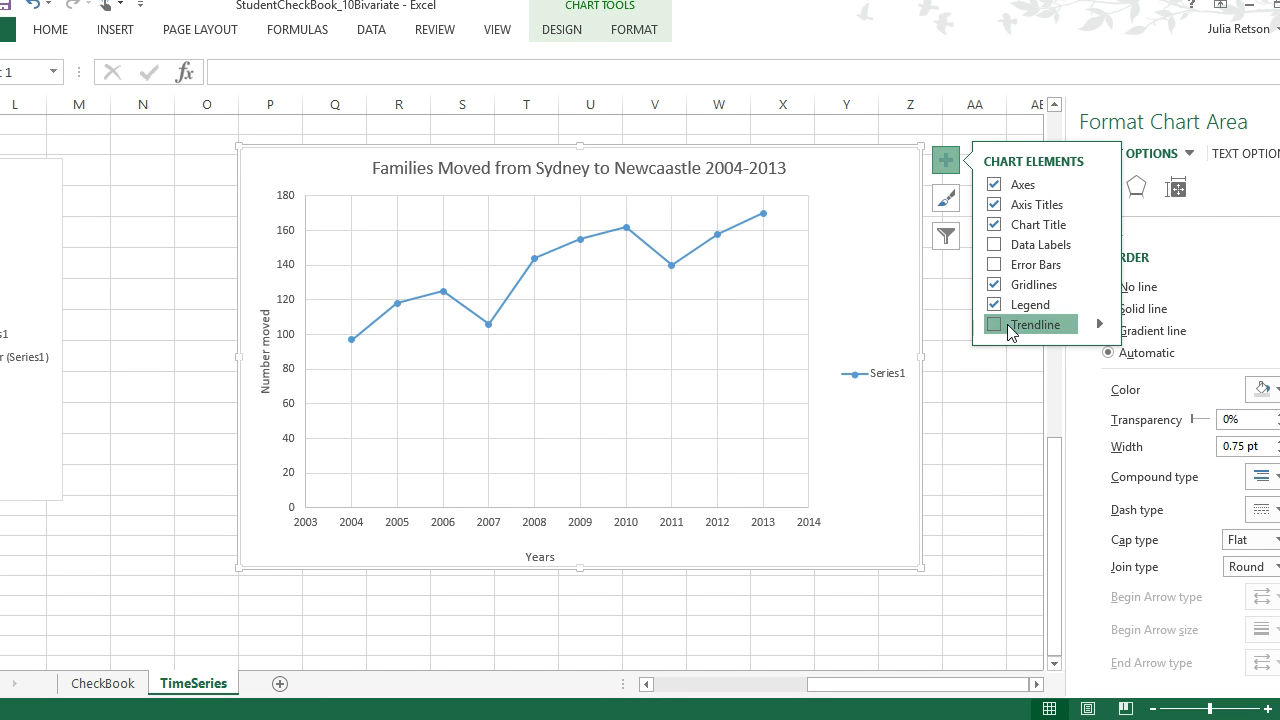
{"action": "left_click", "coordinate": [1010, 327]}
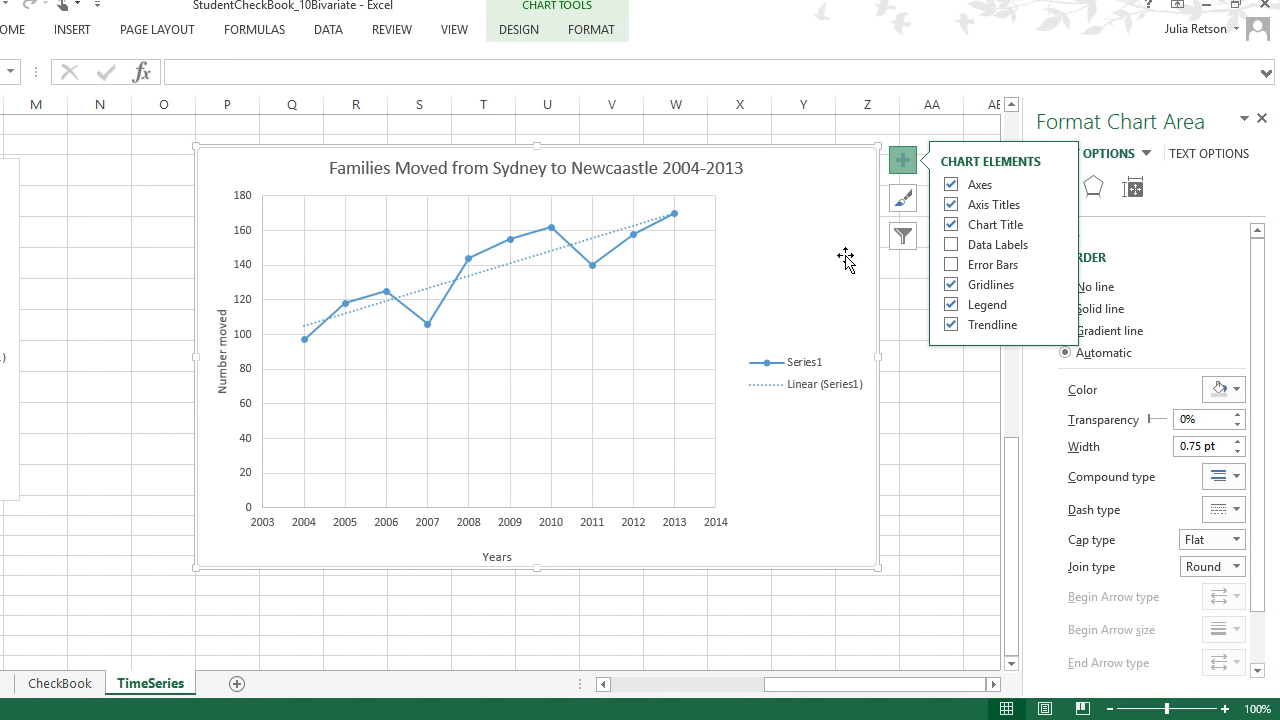
Display the equation and R-squared value for the trendline of the Families Moved chart, and move their label just below the 2011 point.
{"action": "left_click", "coordinate": [602, 244]}
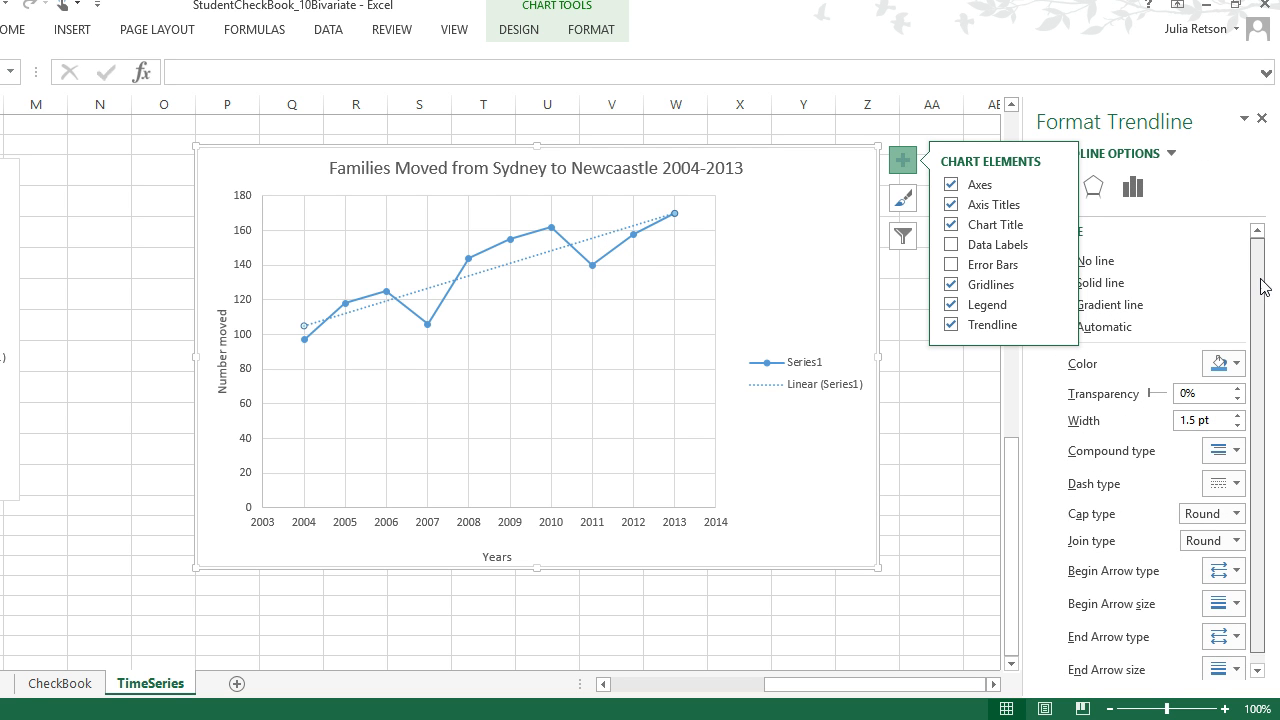
{"action": "scroll", "coordinate": [1265, 285], "scroll_direction": "down", "scroll_amount": 1}
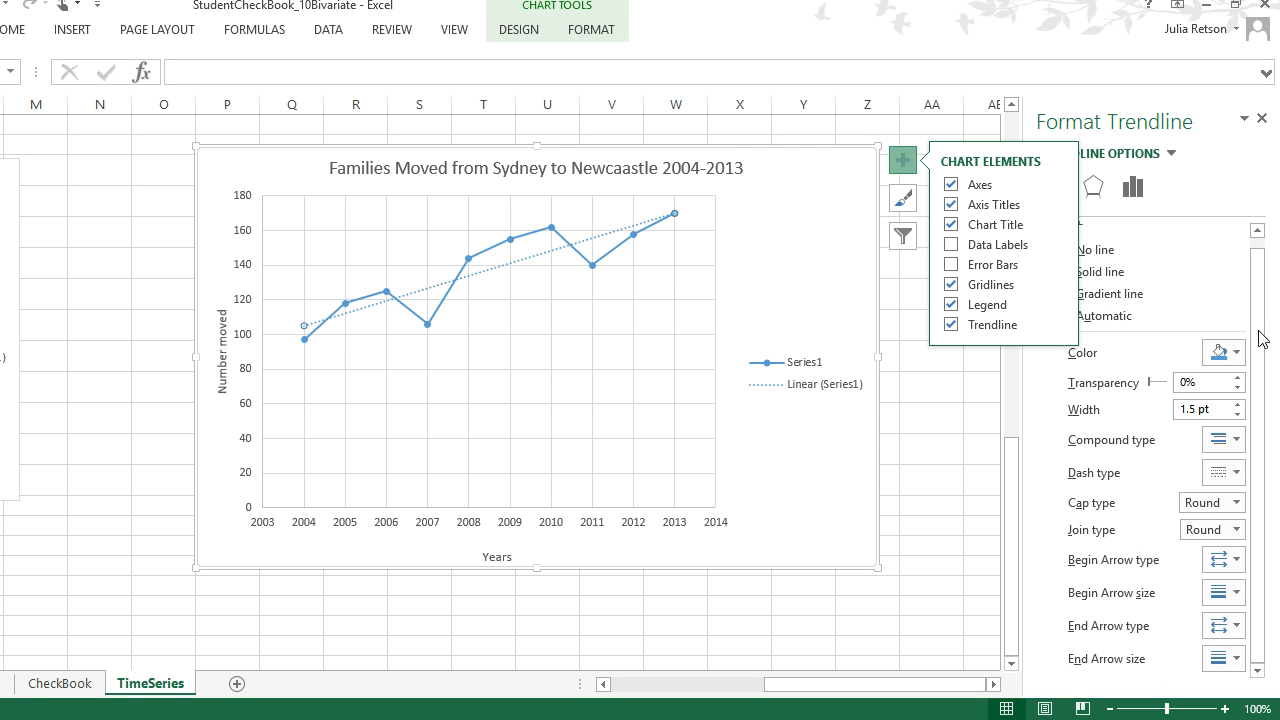
{"action": "left_click", "coordinate": [1132, 188]}
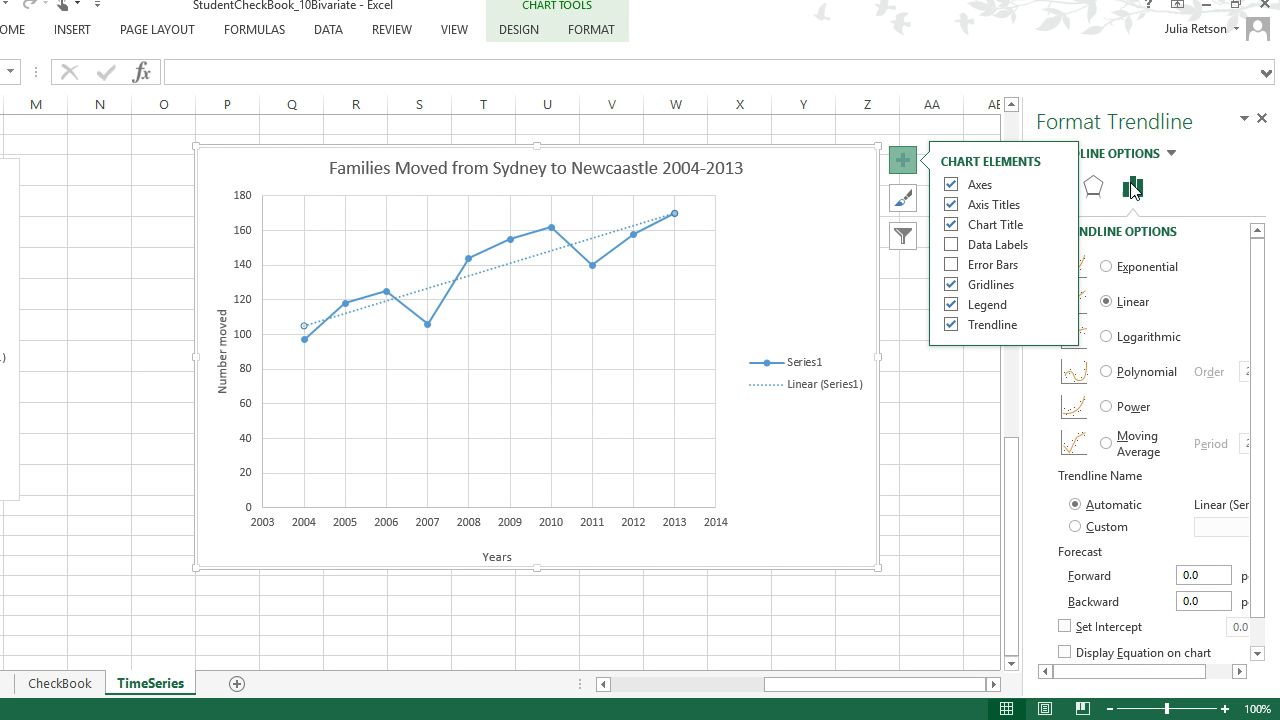
{"action": "scroll", "coordinate": [1260, 495], "scroll_direction": "down", "scroll_amount": 3}
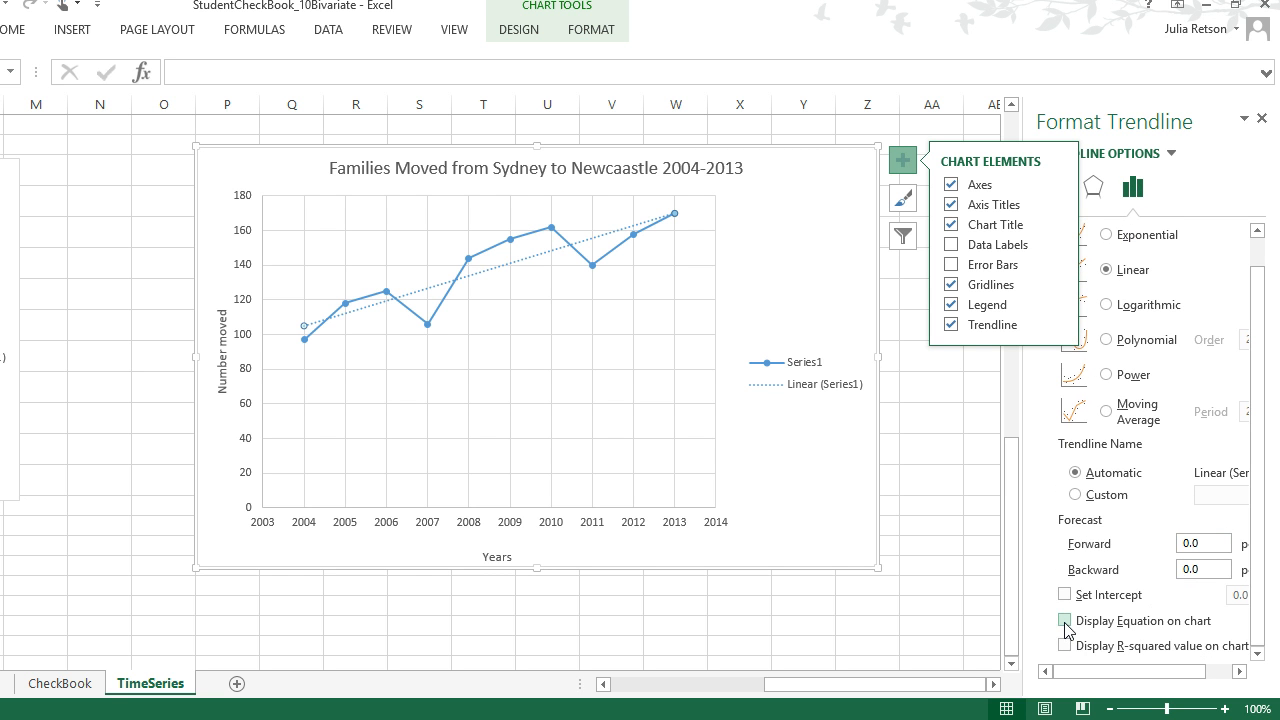
{"action": "left_click", "coordinate": [1065, 621]}
{"action": "left_click", "coordinate": [1068, 650]}
{"action": "left_click", "coordinate": [596, 233]}
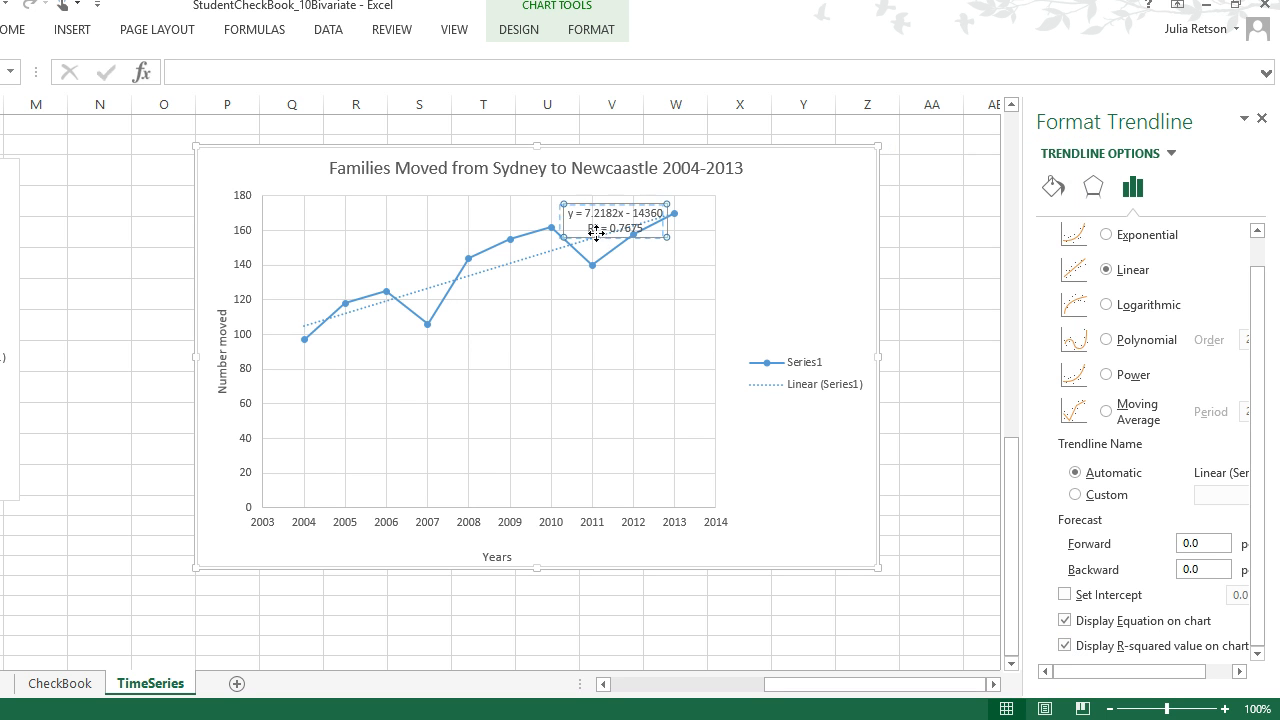
{"action": "left_click_drag", "start_coordinate": [596, 233], "coordinate": [617, 297]}
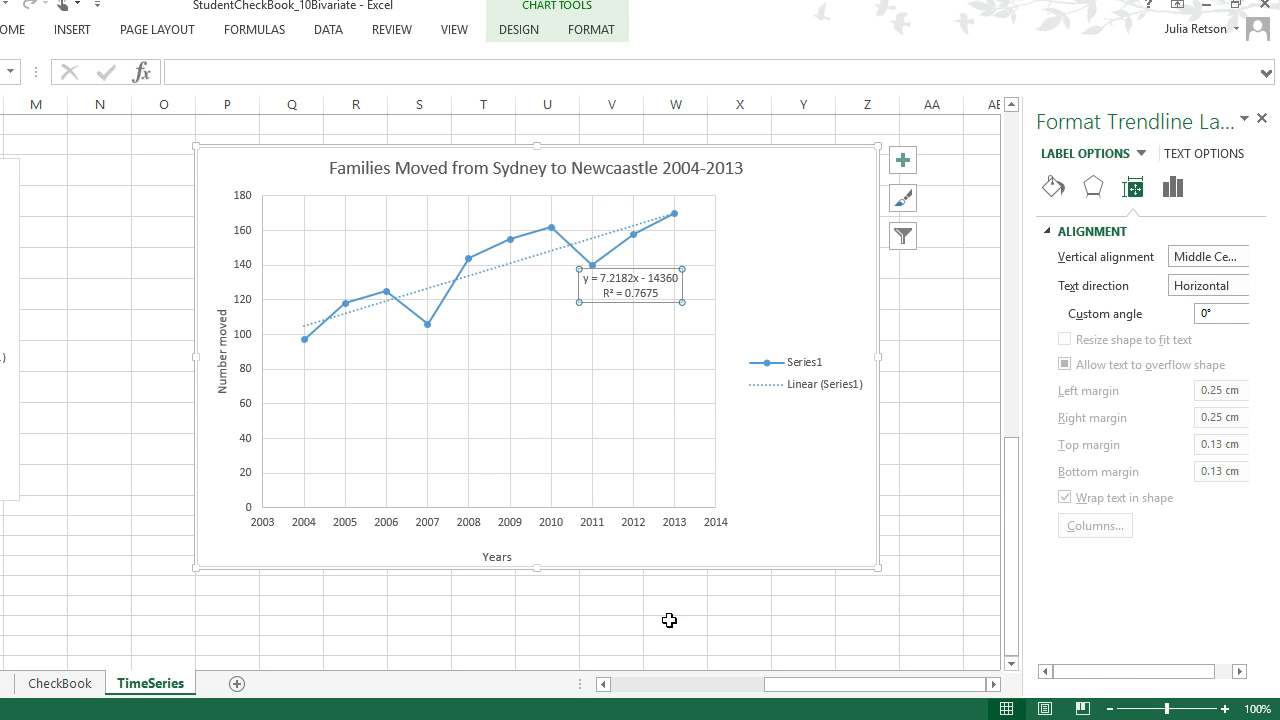
Calculate the correlation coefficient in column C below the data table with =CORREL(B35:B44,C35:C44).
{"action": "left_click_drag", "start_coordinate": [788, 694], "coordinate": [612, 694]}
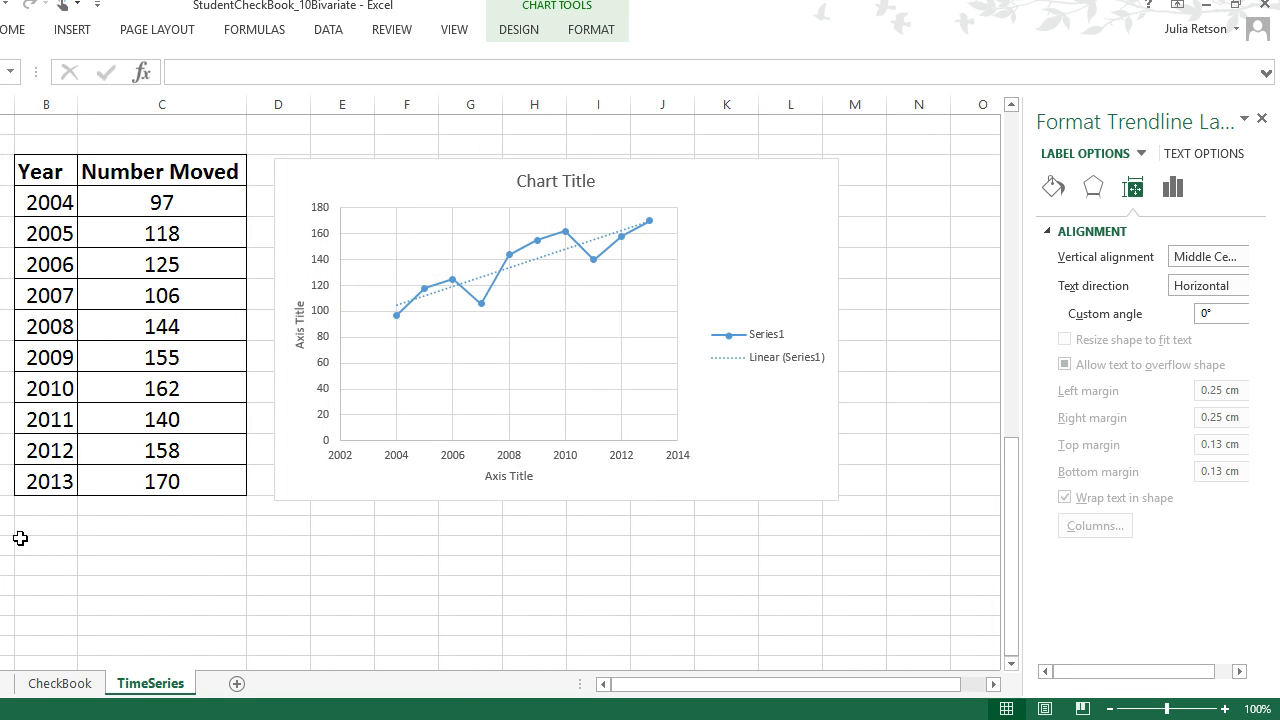
{"action": "left_click", "coordinate": [143, 544]}
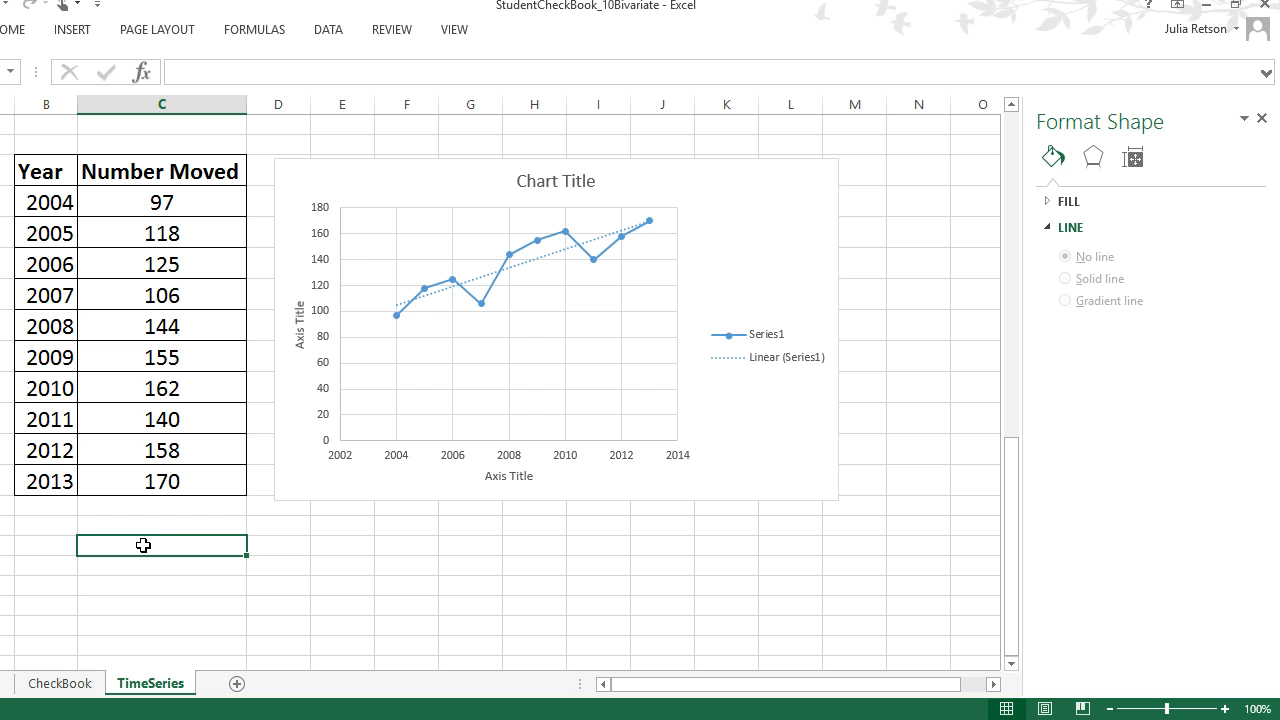
{"action": "type", "text": "=corr"}
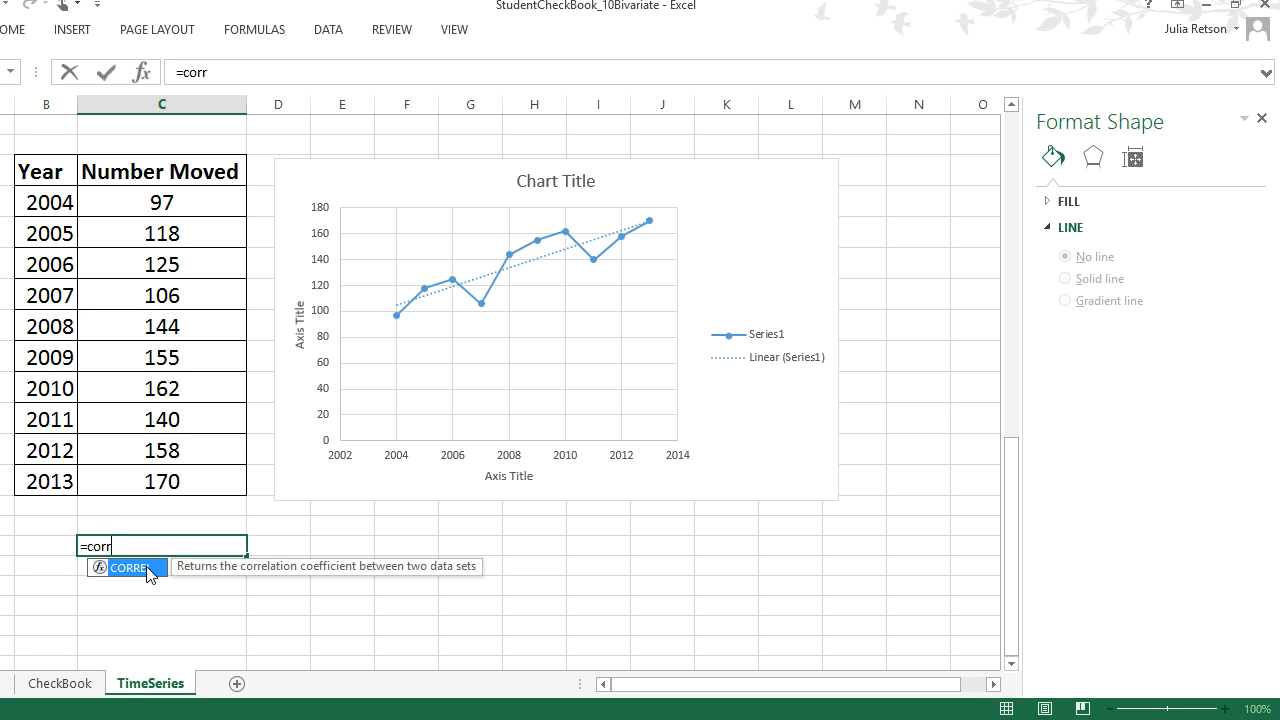
{"action": "double_click", "coordinate": [146, 566]}
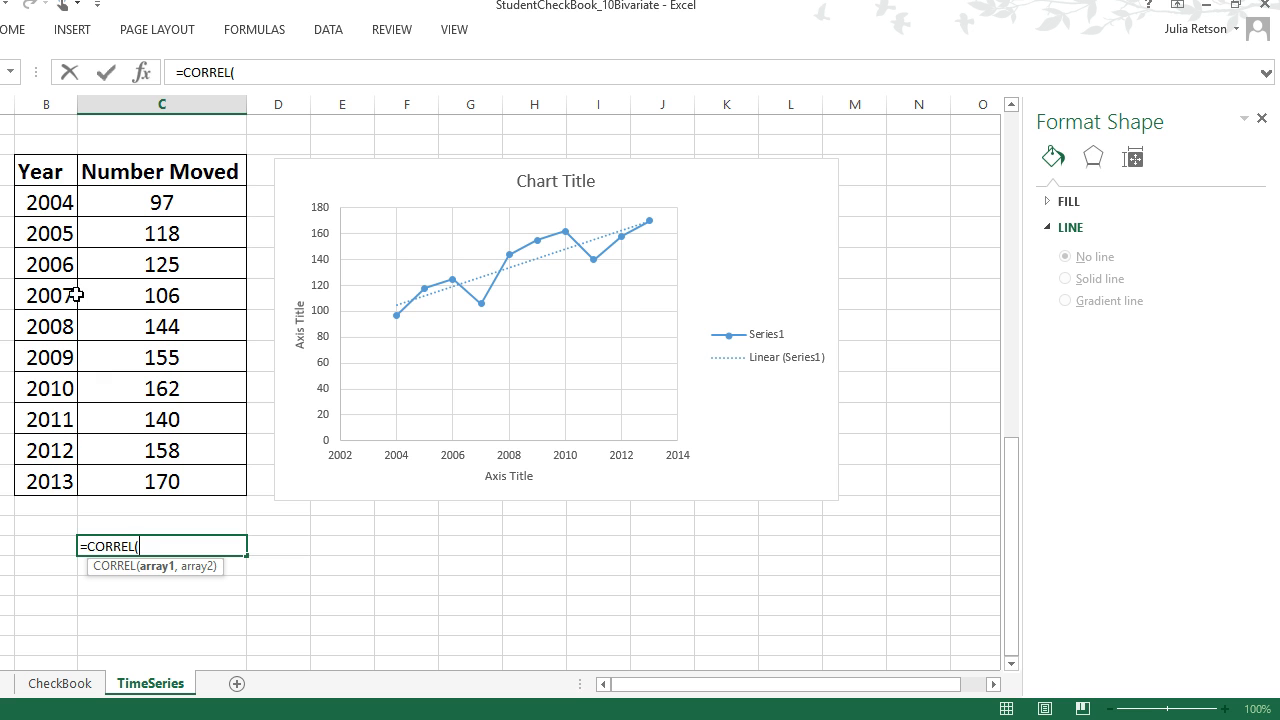
{"action": "left_click_drag", "start_coordinate": [40, 201], "coordinate": [40, 486]}
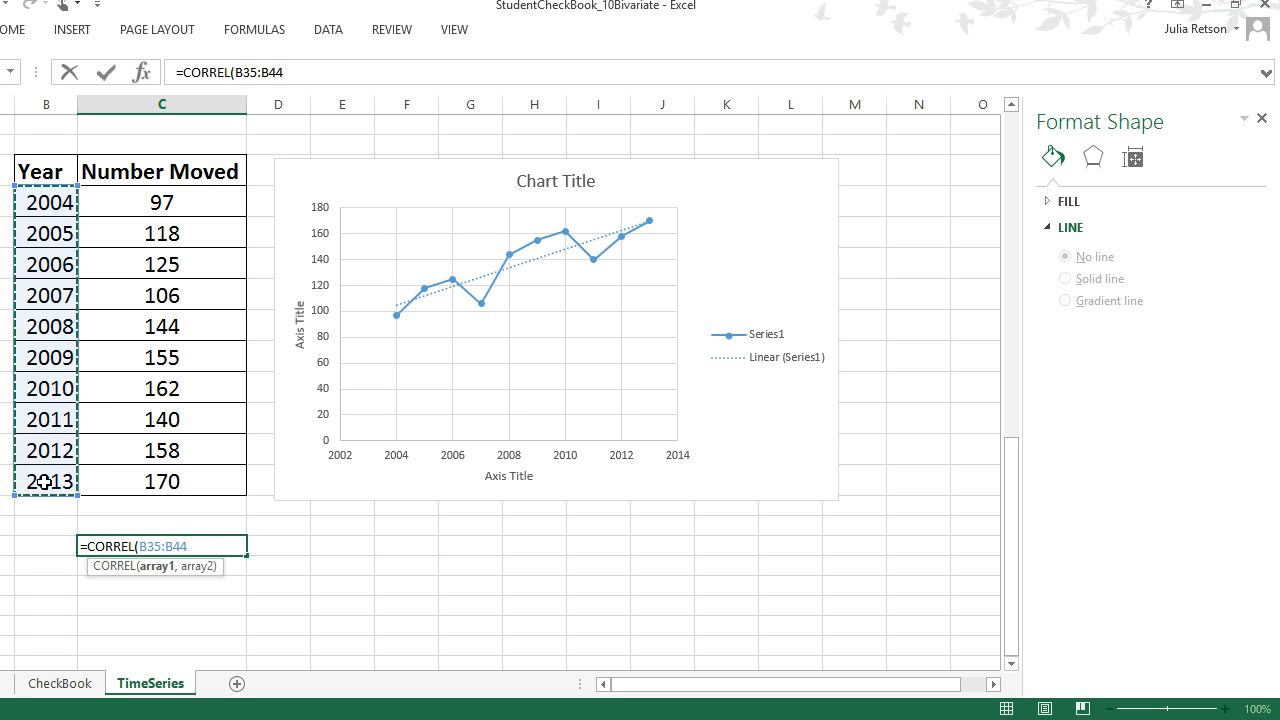
{"action": "type", "text": ","}
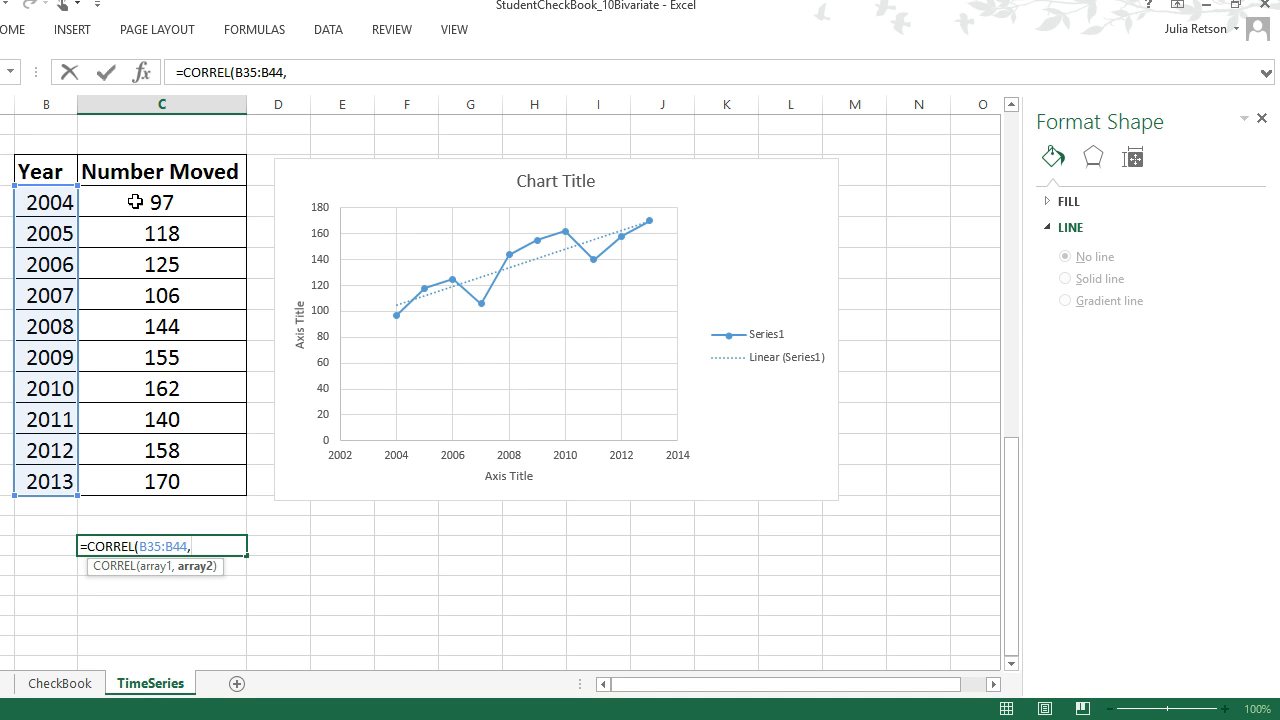
{"action": "left_click_drag", "start_coordinate": [135, 202], "coordinate": [146, 479]}
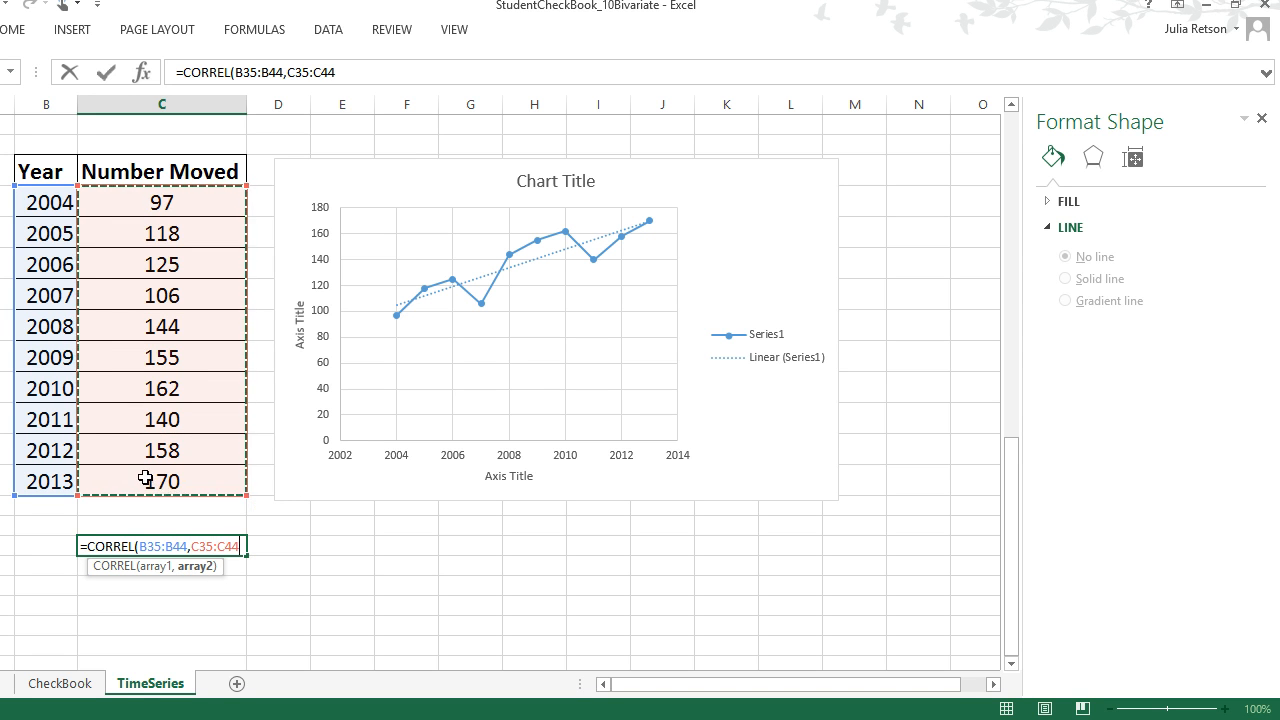
{"action": "key", "text": "Return"}
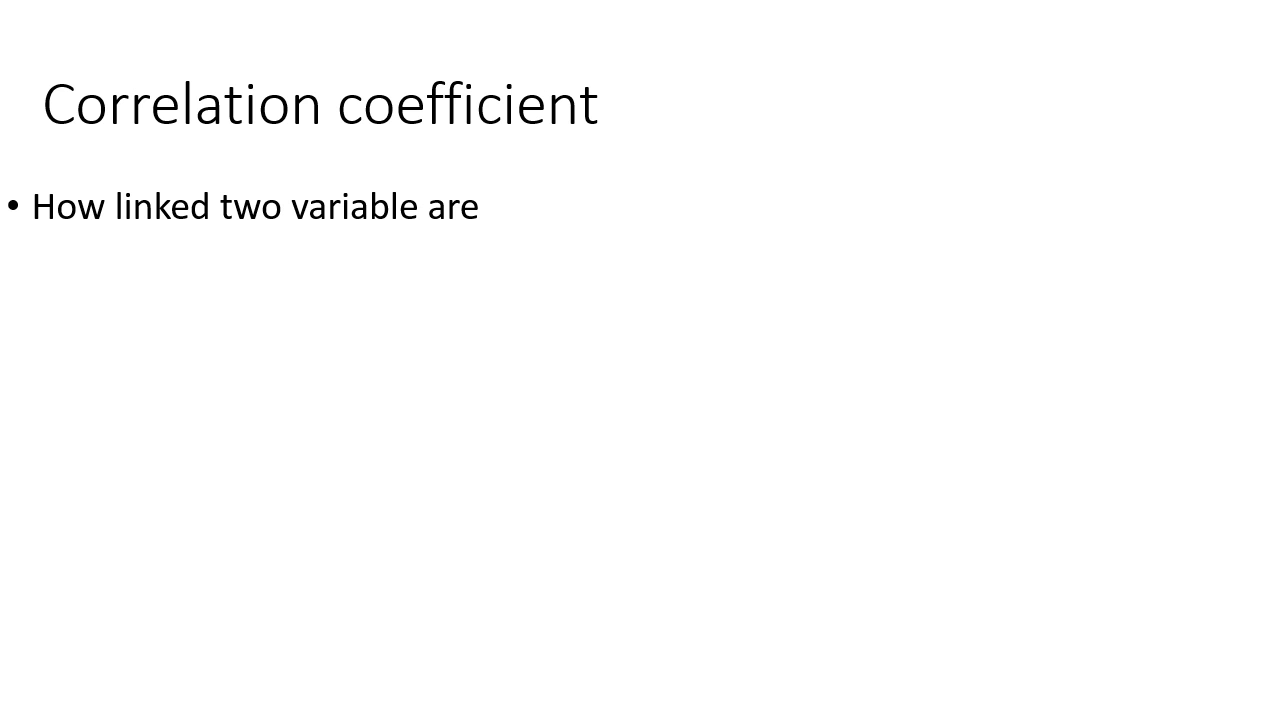
{"action": "key", "text": "Right"}
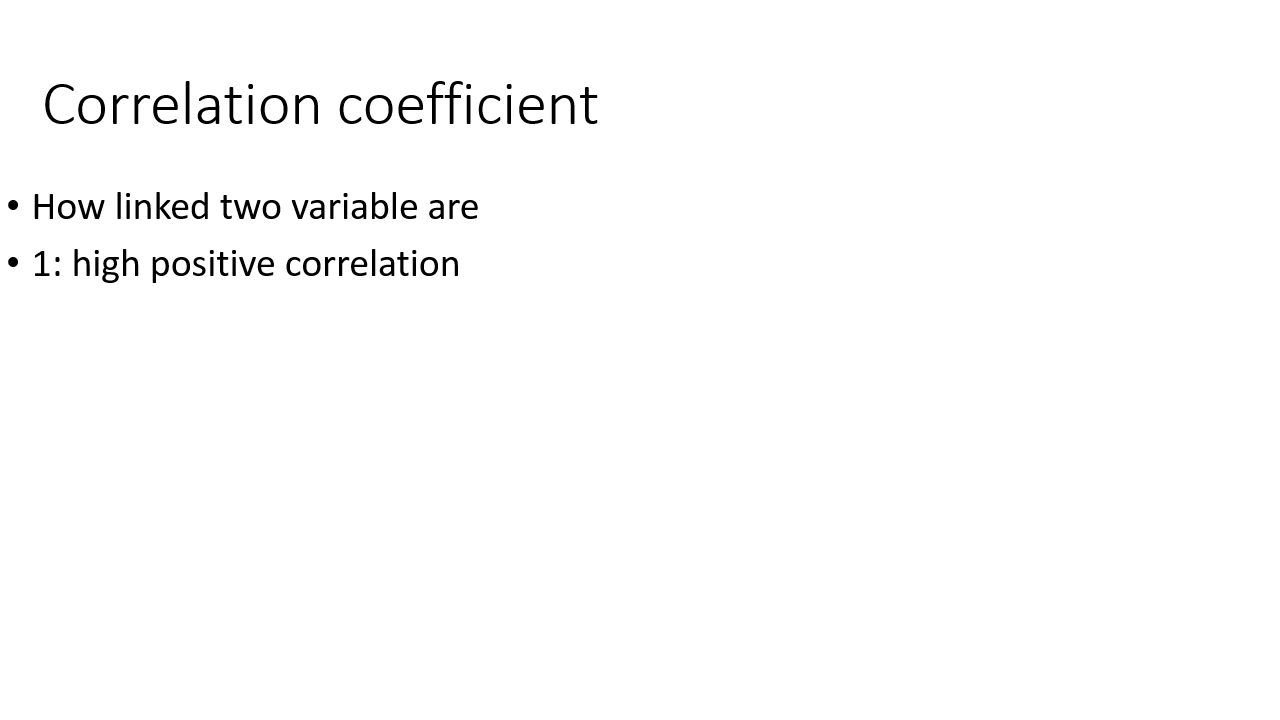